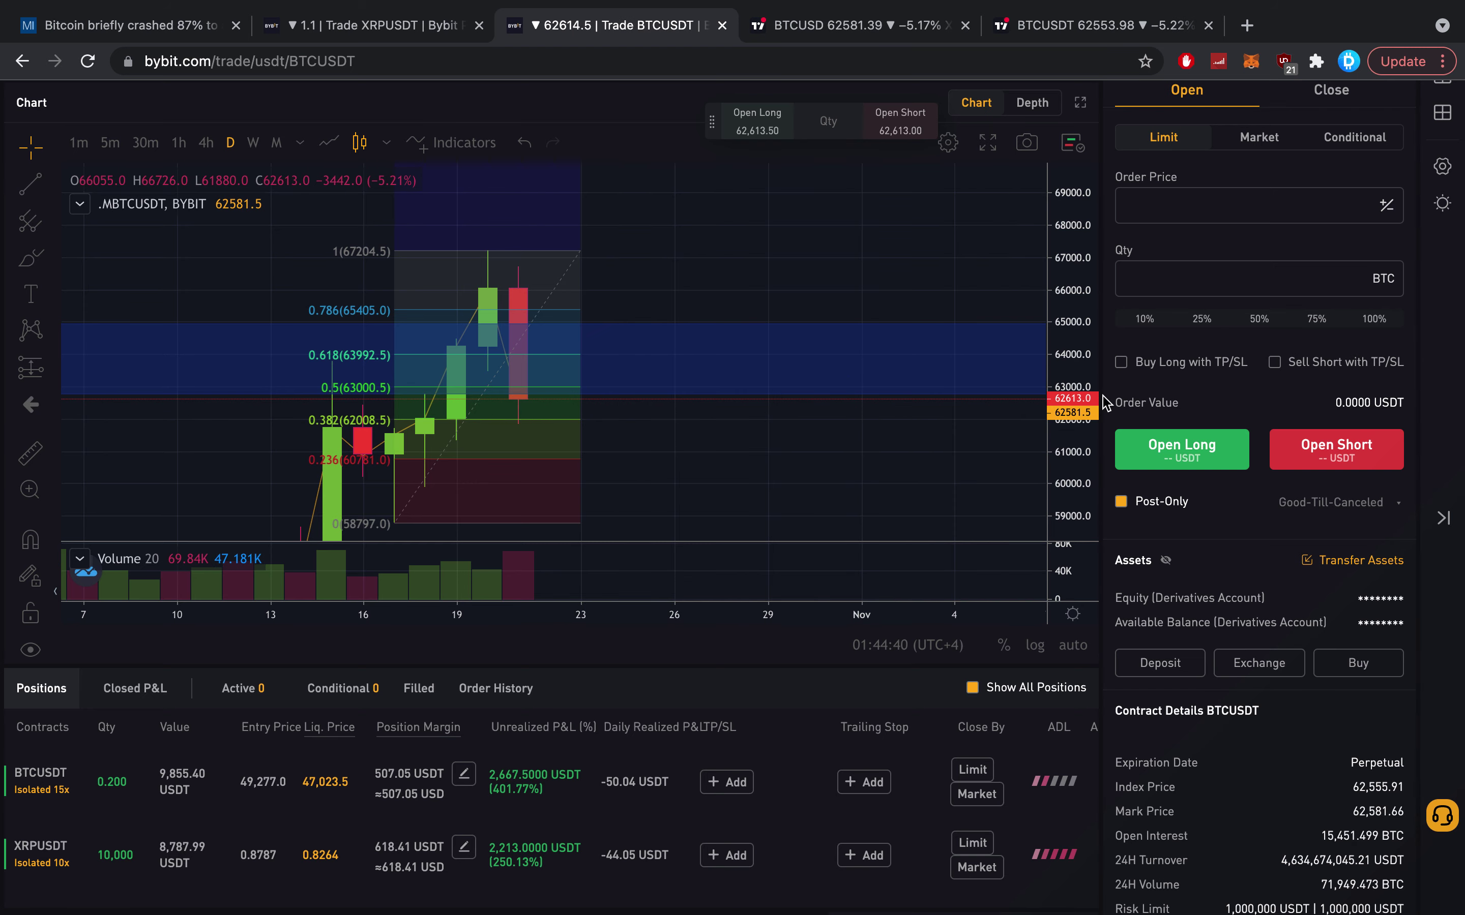
- Scroll around the current page briefly
scroll(1105, 403, "up", 1)
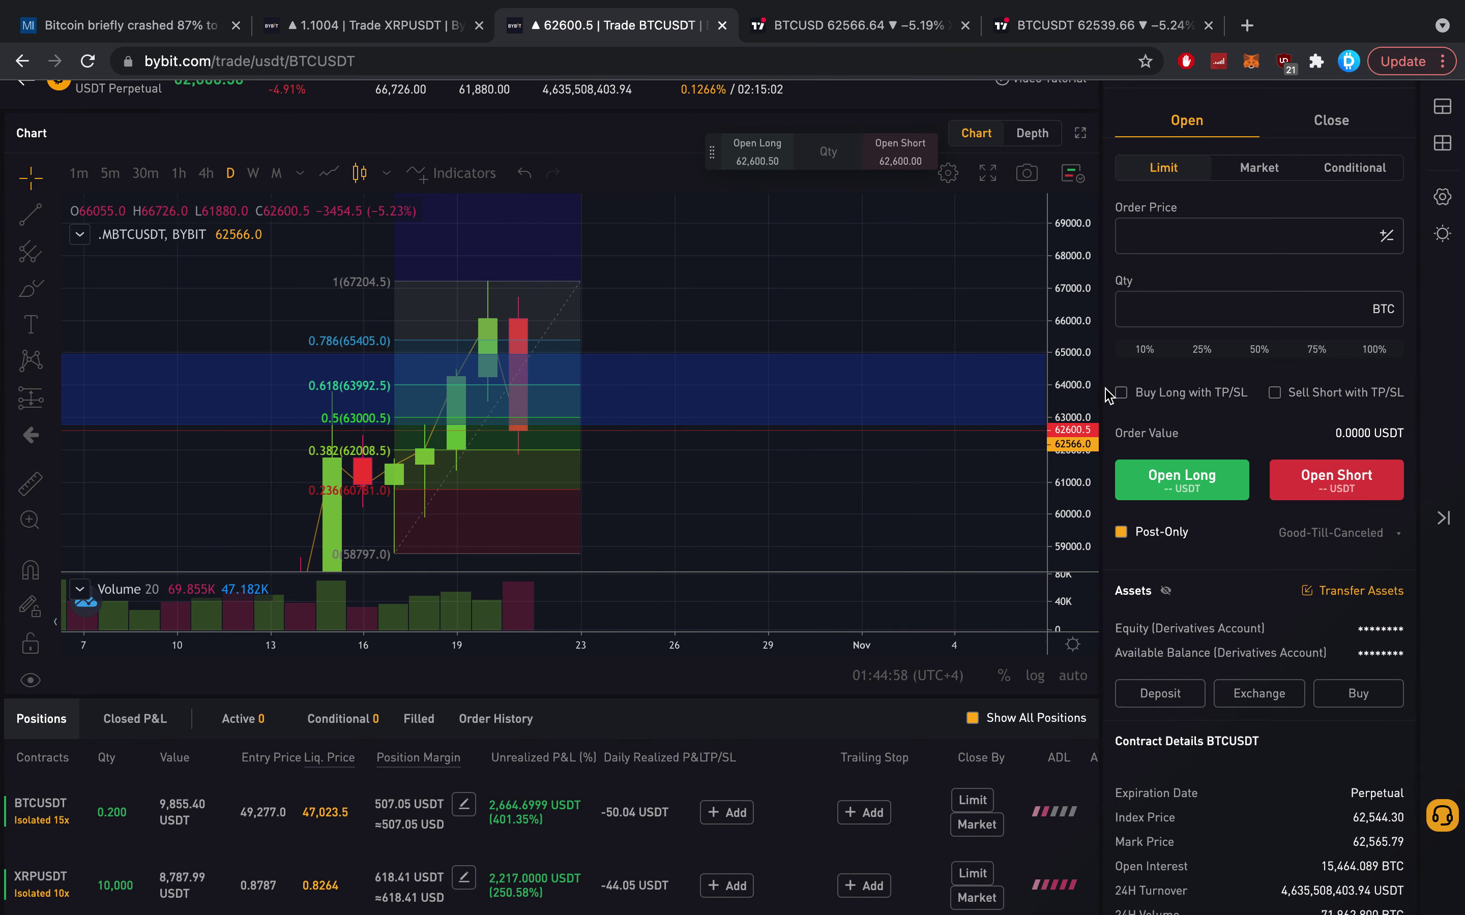
scroll(1108, 396, "down", 1)
scroll(1108, 397, "up", 1)
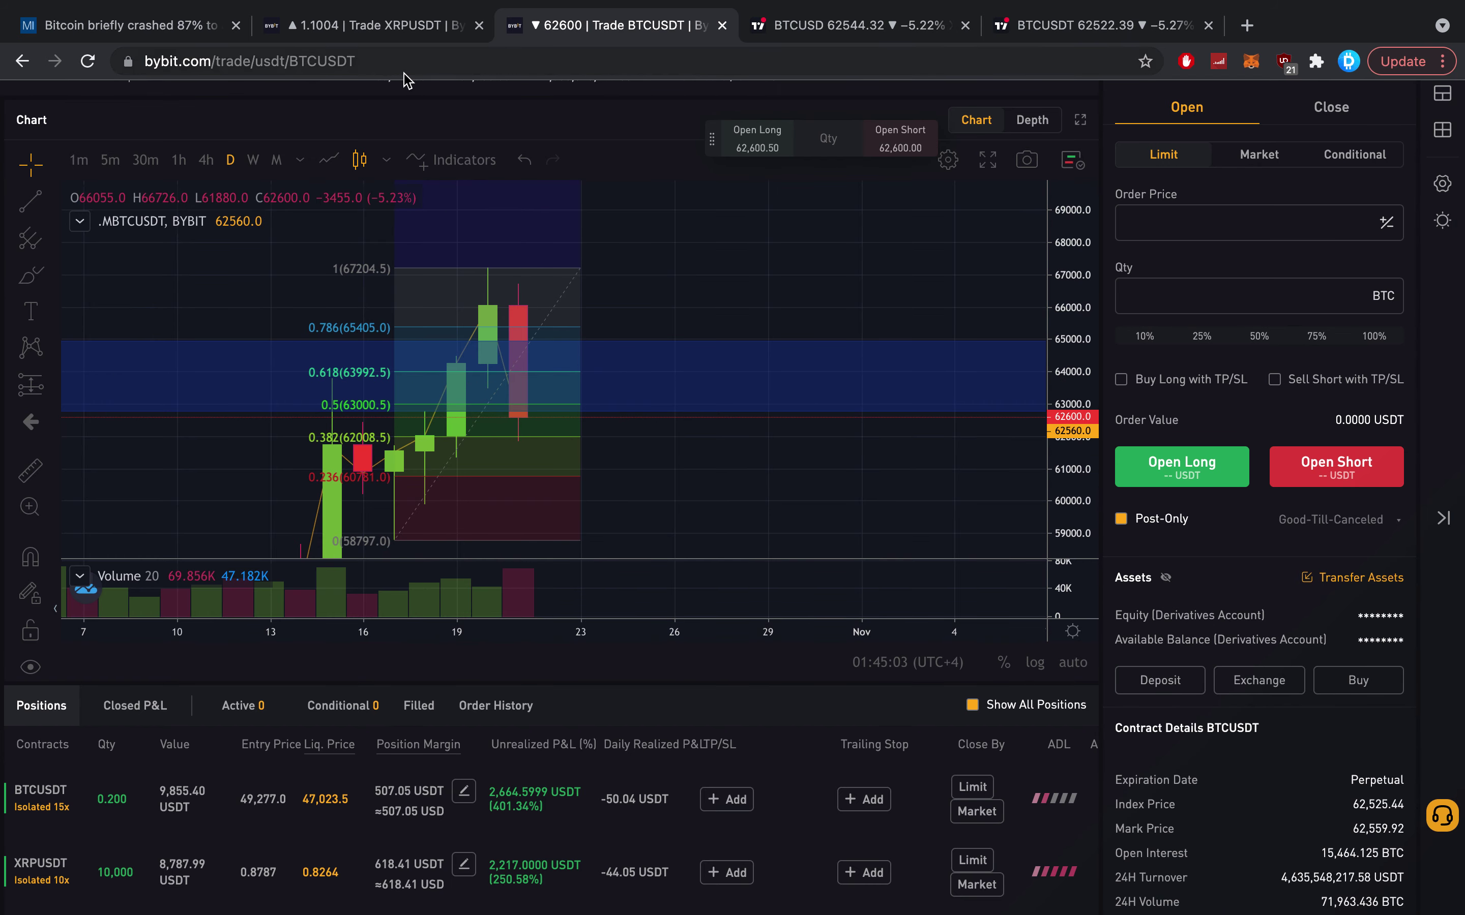
scroll(774, 291, "left", 5)
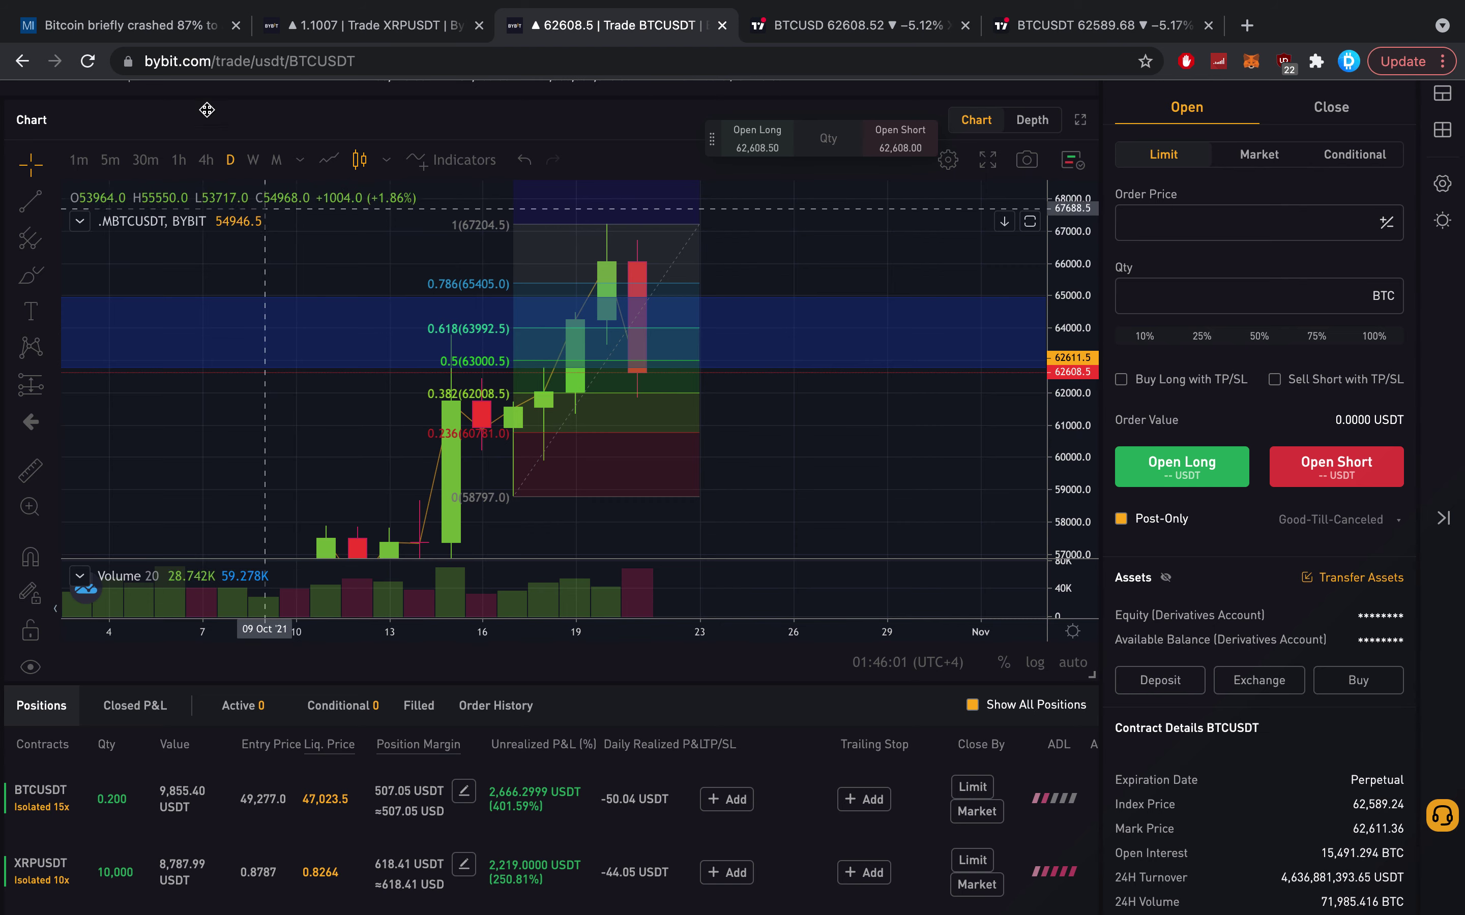
- Read through the article on Bitcoin's 87% crash to $8,200 on Binance US
left_click(156, 33)
scroll(444, 491, "down", 3)
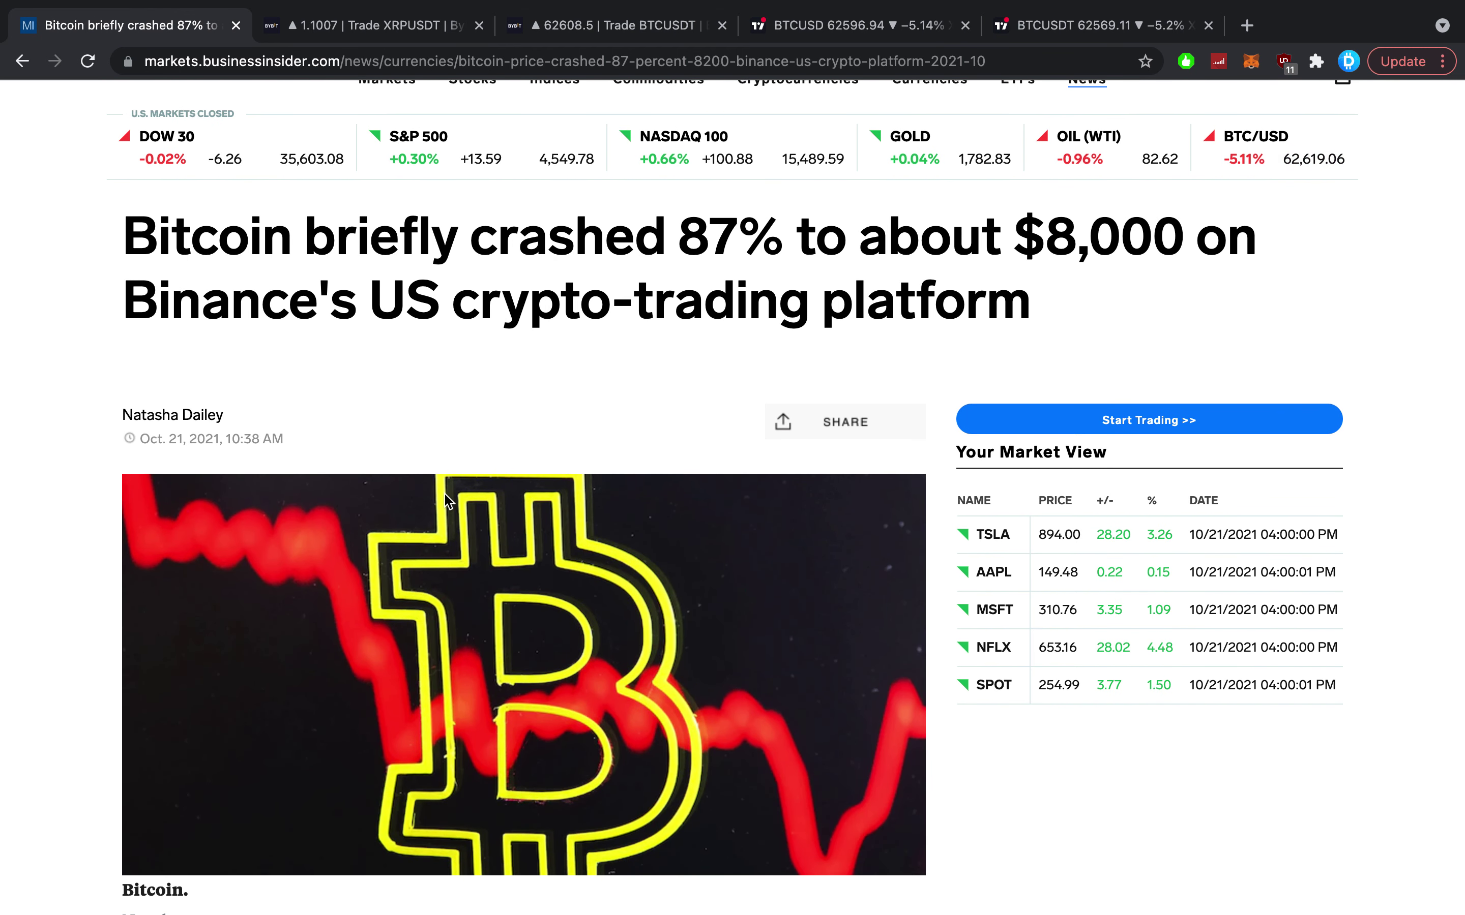
scroll(654, 553, "down", 5)
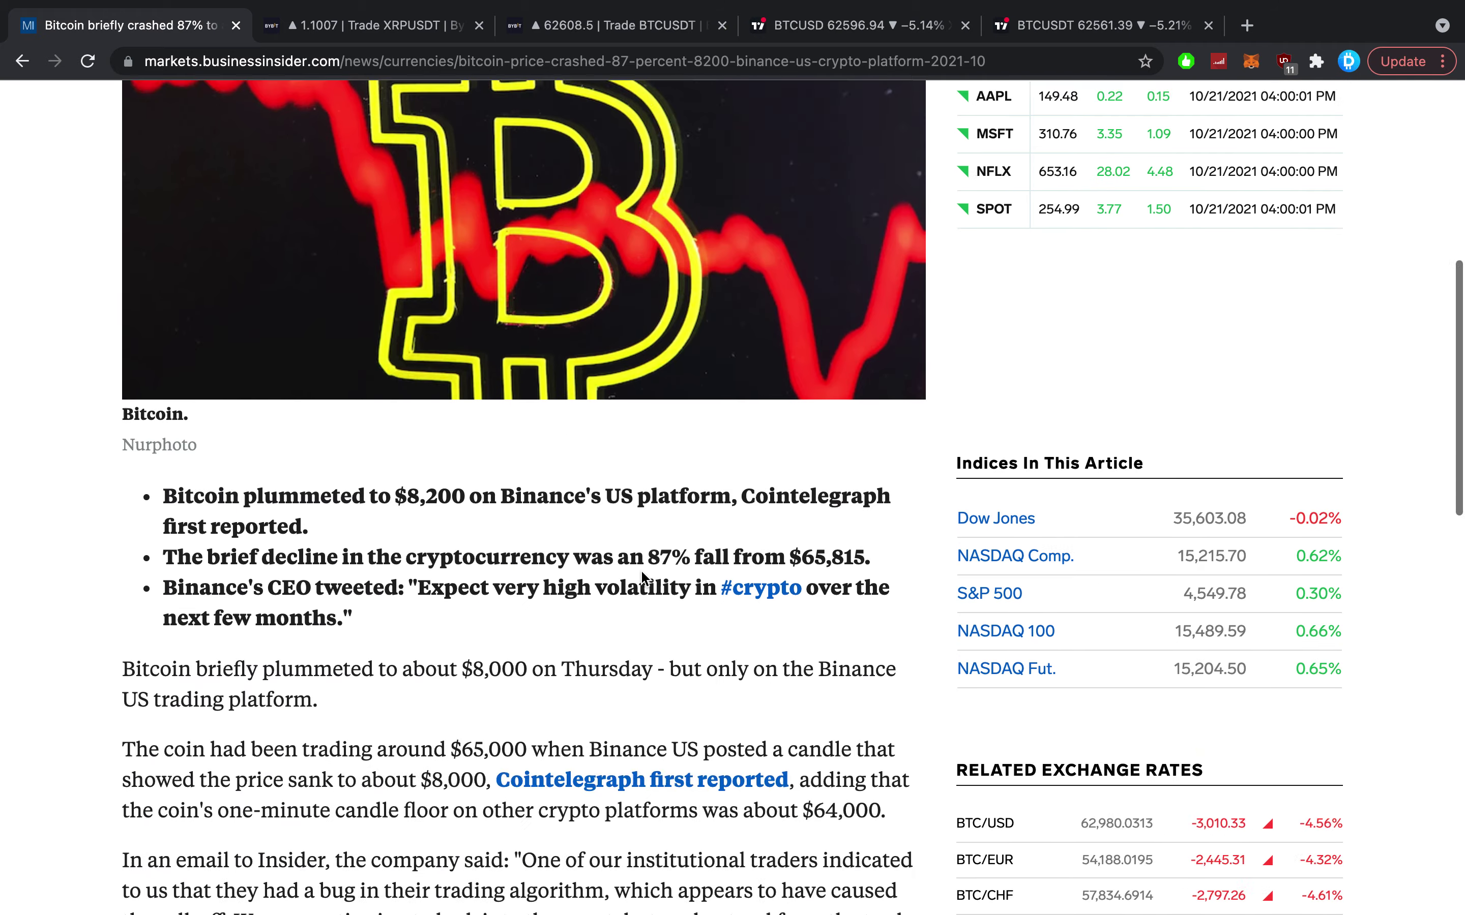
scroll(654, 552, "down", 4)
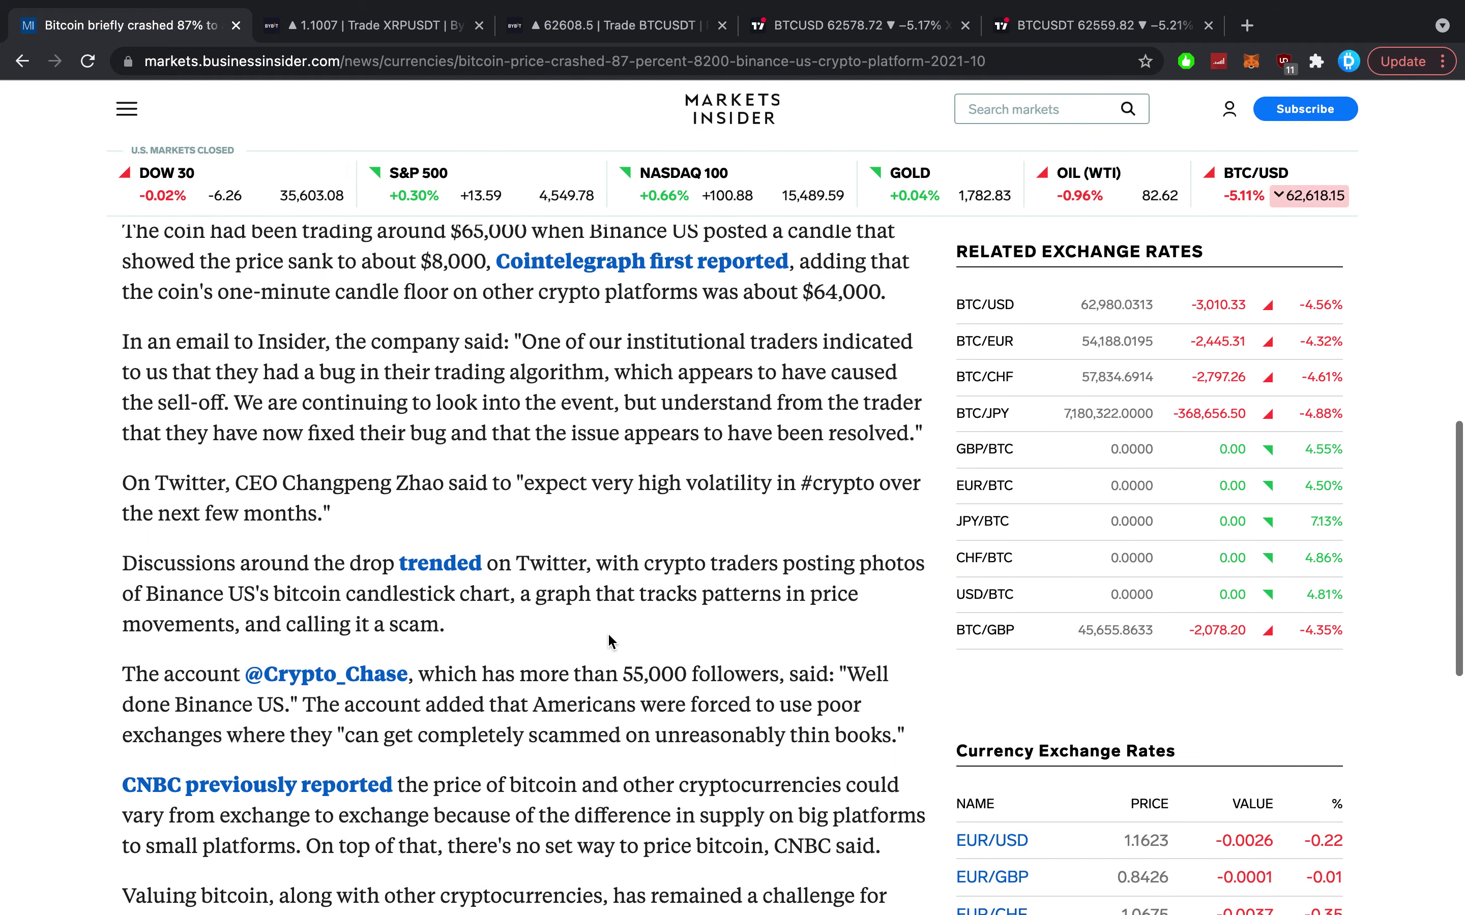
scroll(607, 633, "down", 1)
scroll(608, 664, "down", 3)
scroll(588, 693, "up", 3)
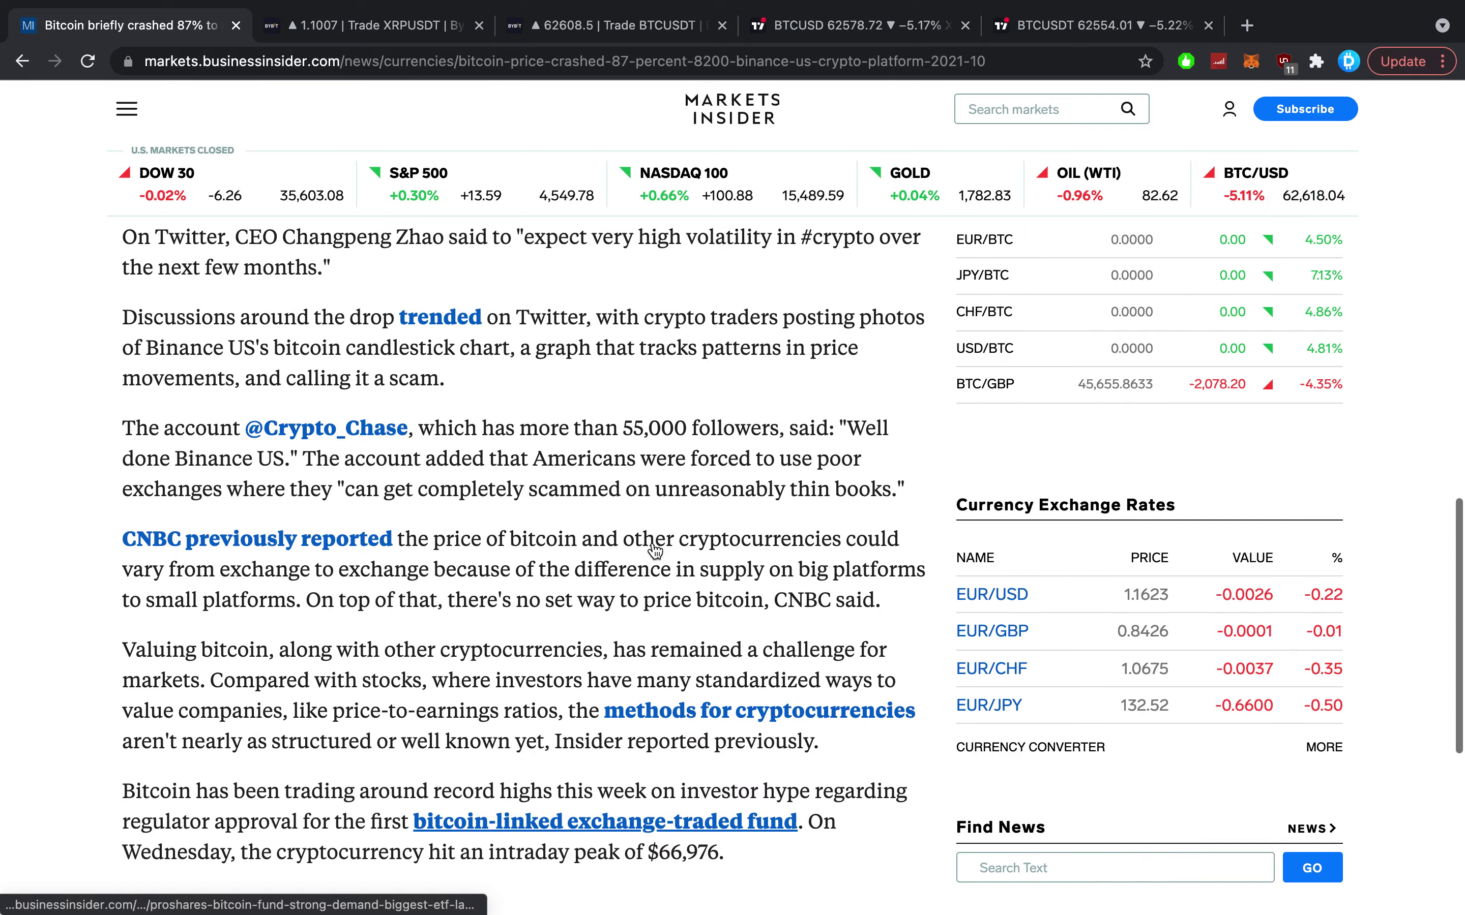
scroll(596, 574, "up", 5)
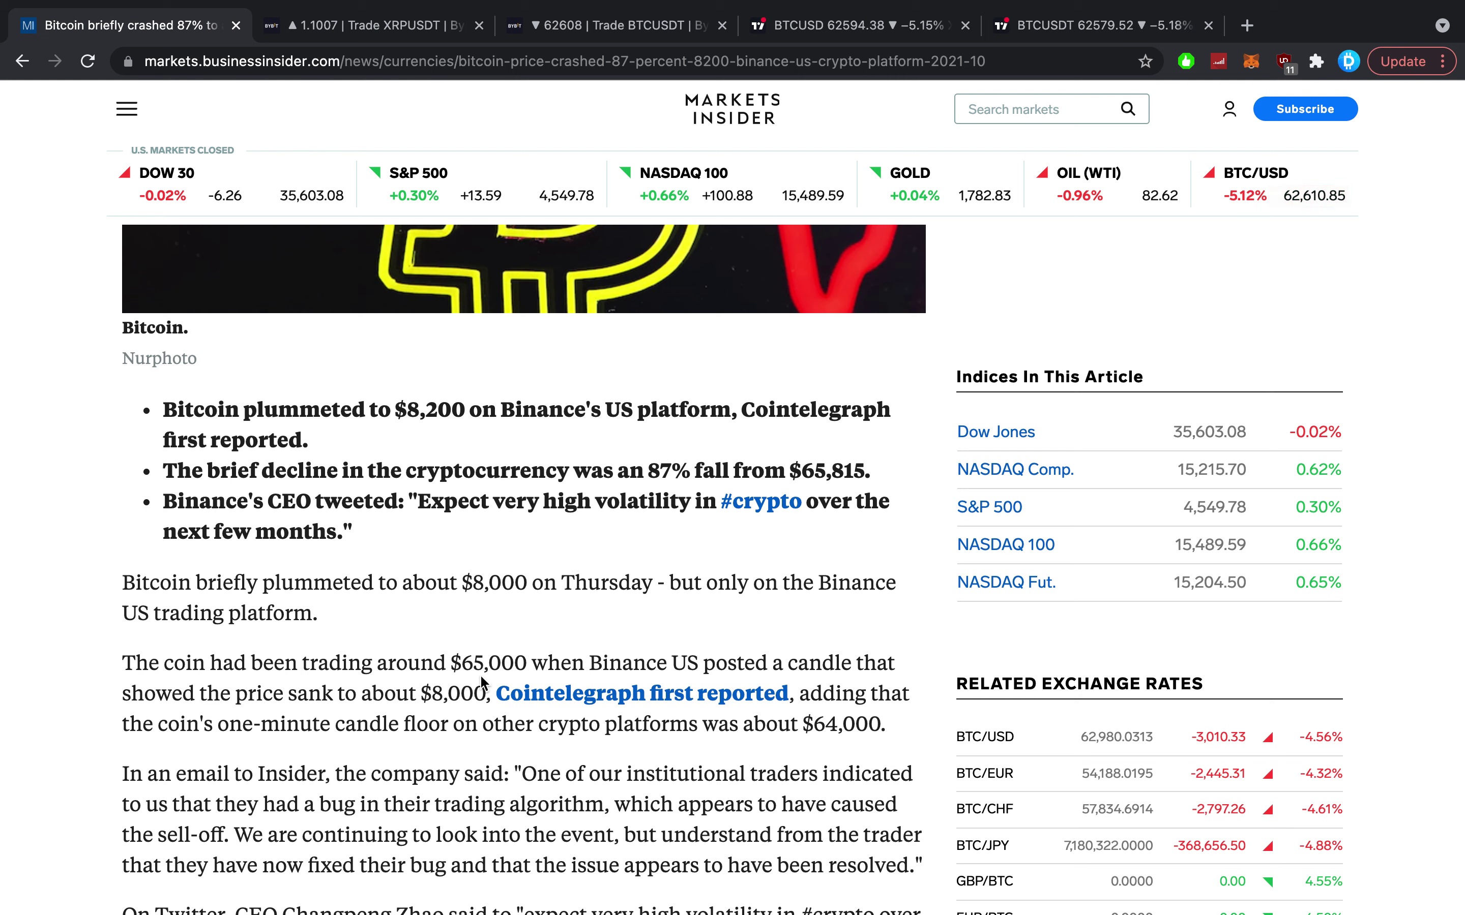
scroll(365, 745, "down", 3)
scroll(346, 651, "up", 2, "ctrl")
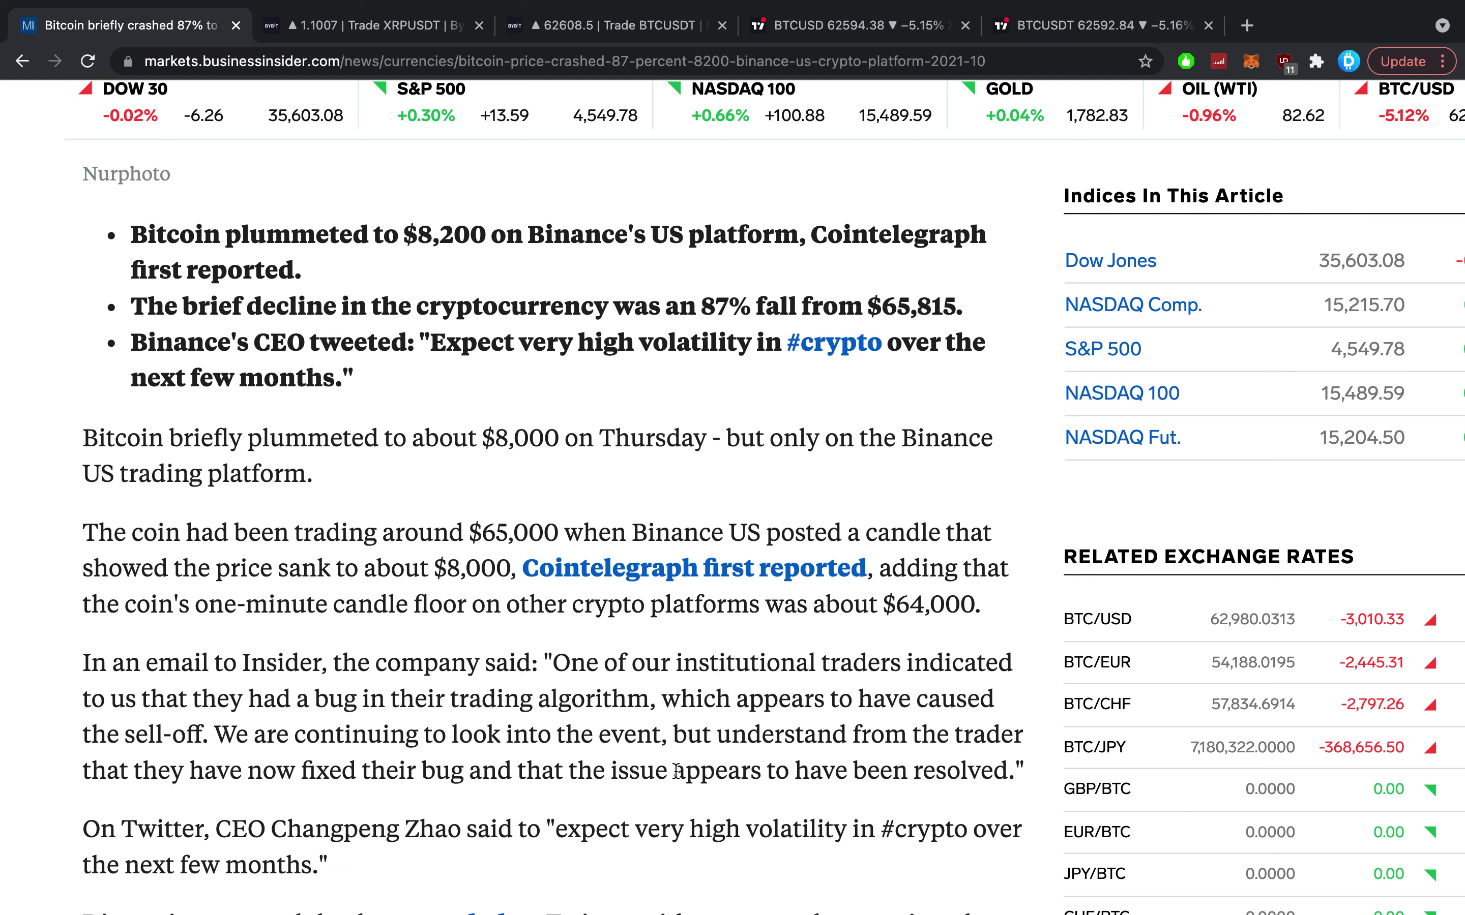
scroll(674, 769, "down", 6)
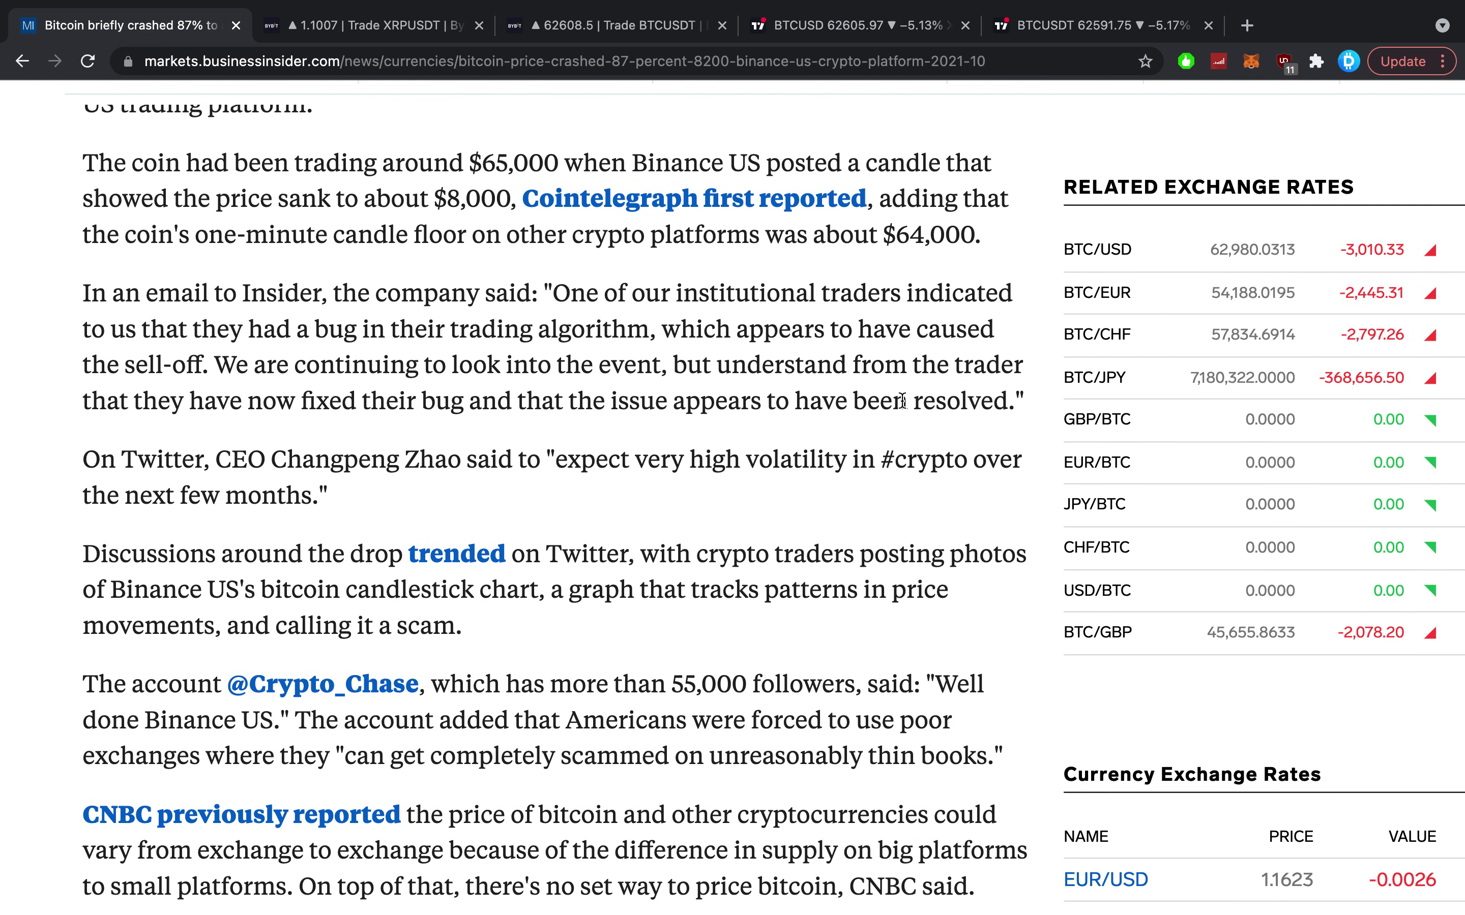
- Zoom and pan the XRPUSDT hourly chart, then go back to the BTCUSDT Fibonacci chart
left_click(401, 27)
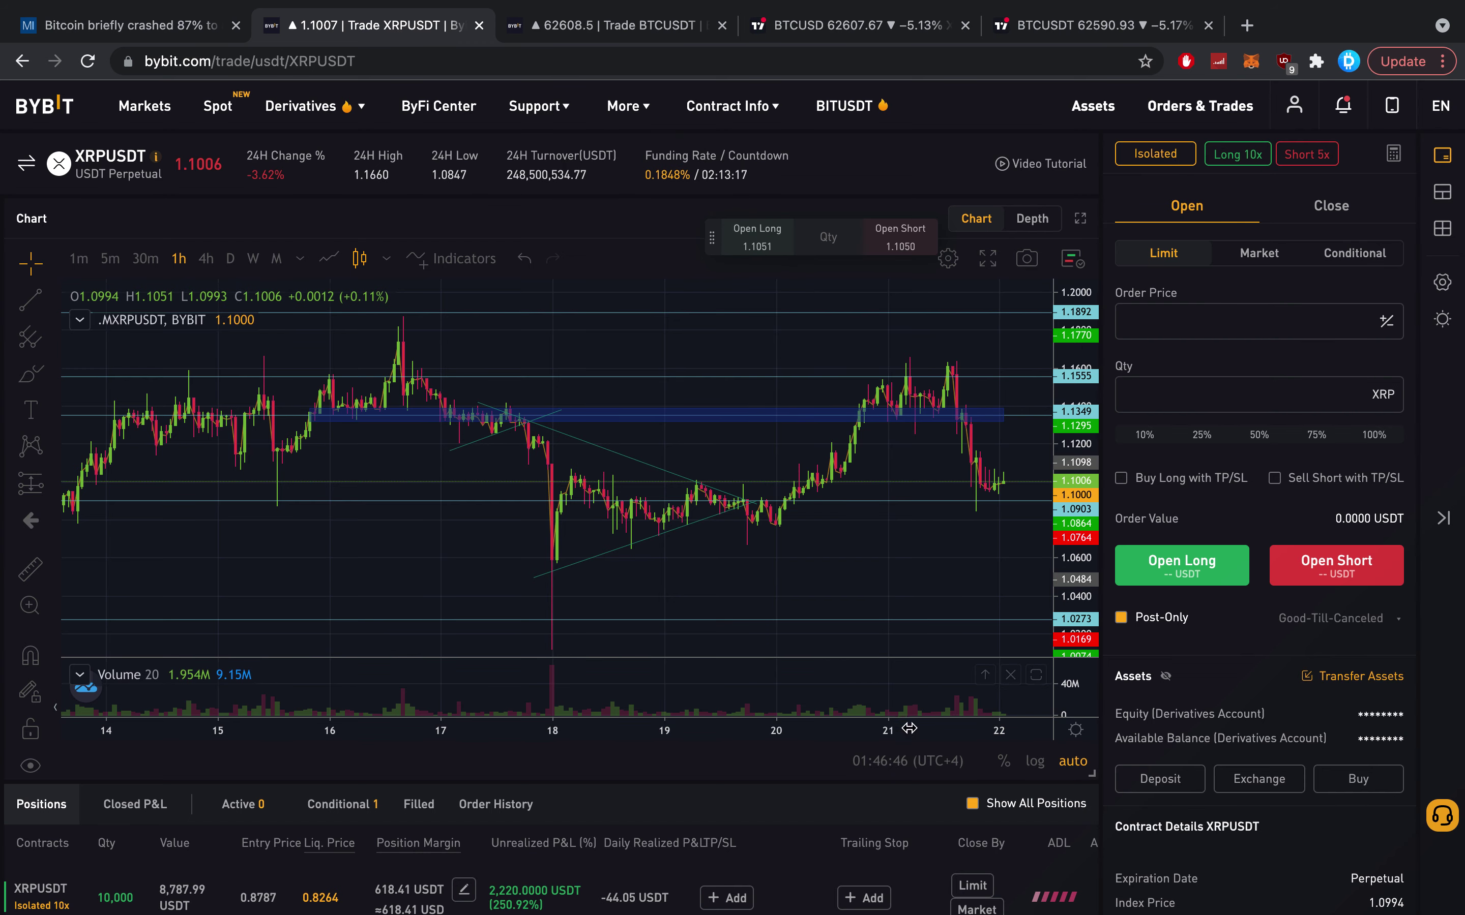
scroll(905, 729, "up", 5)
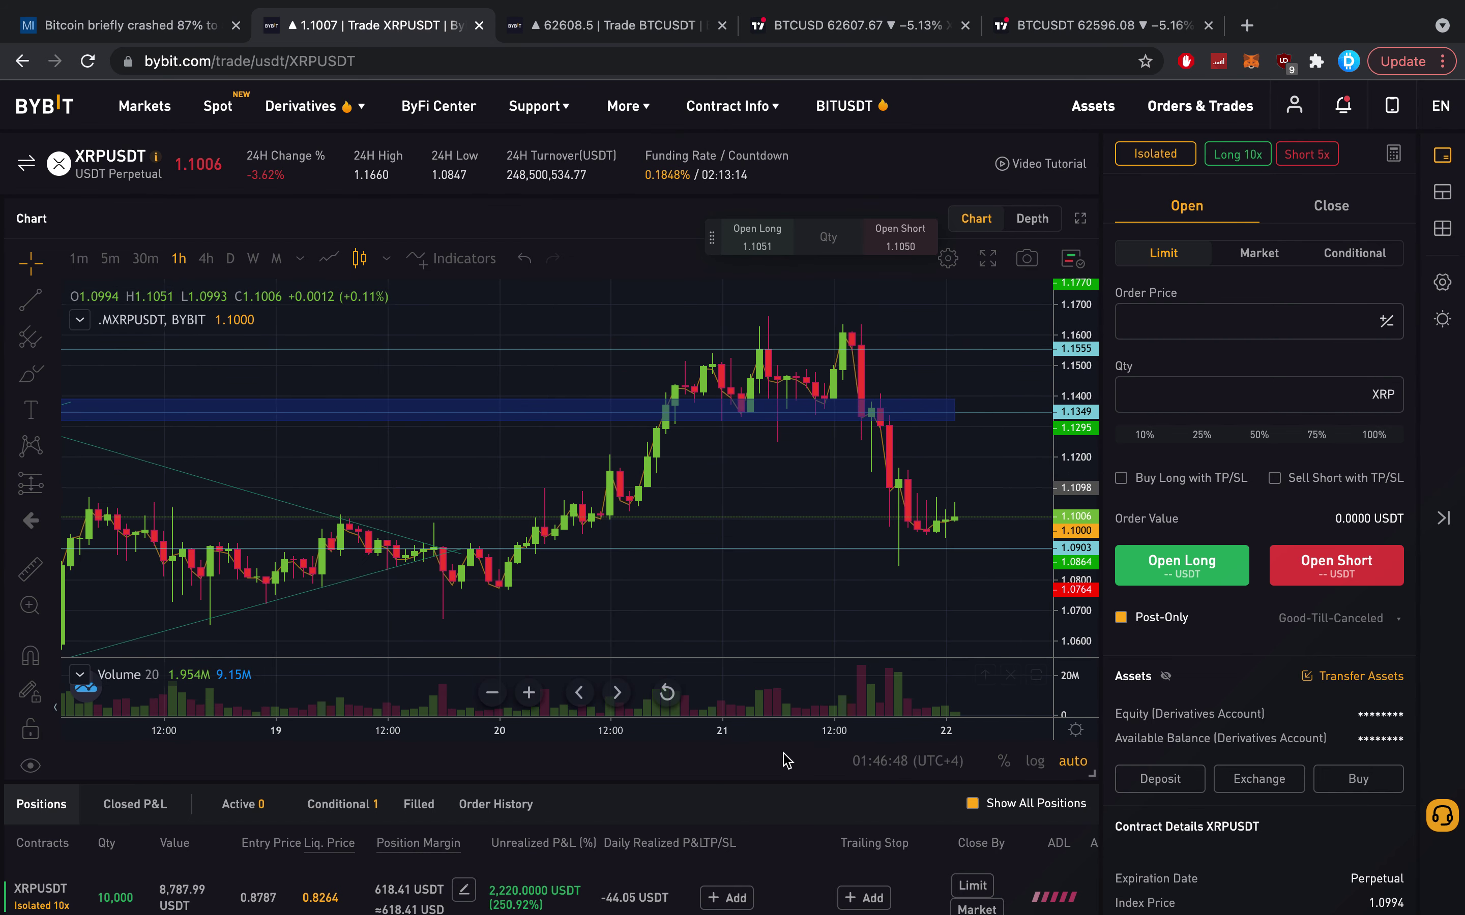
scroll(763, 731, "down", 5)
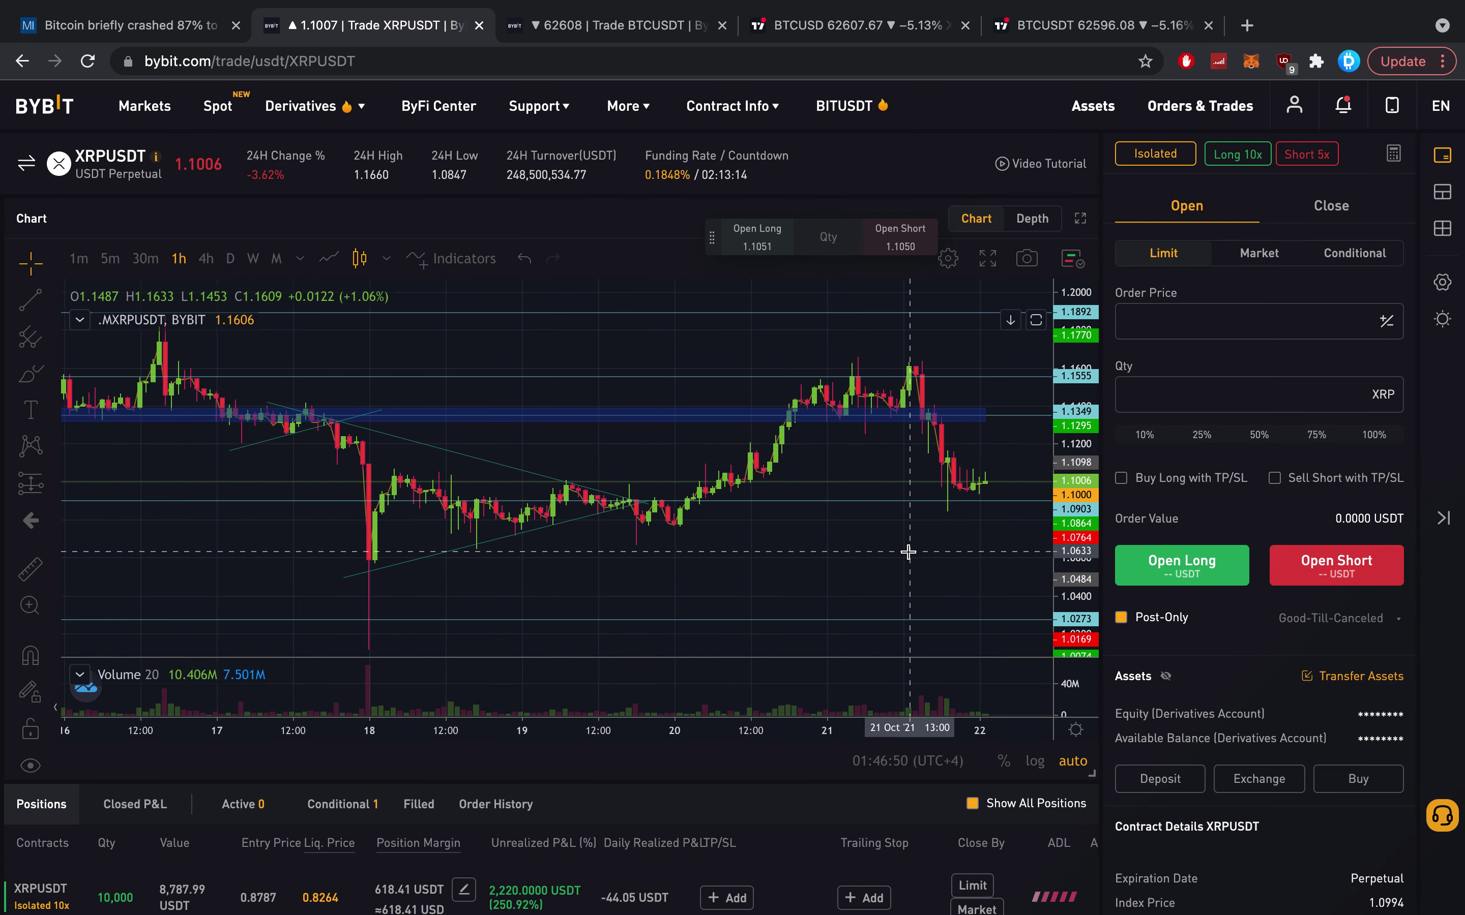
left_click_drag(834, 540, 833, 538)
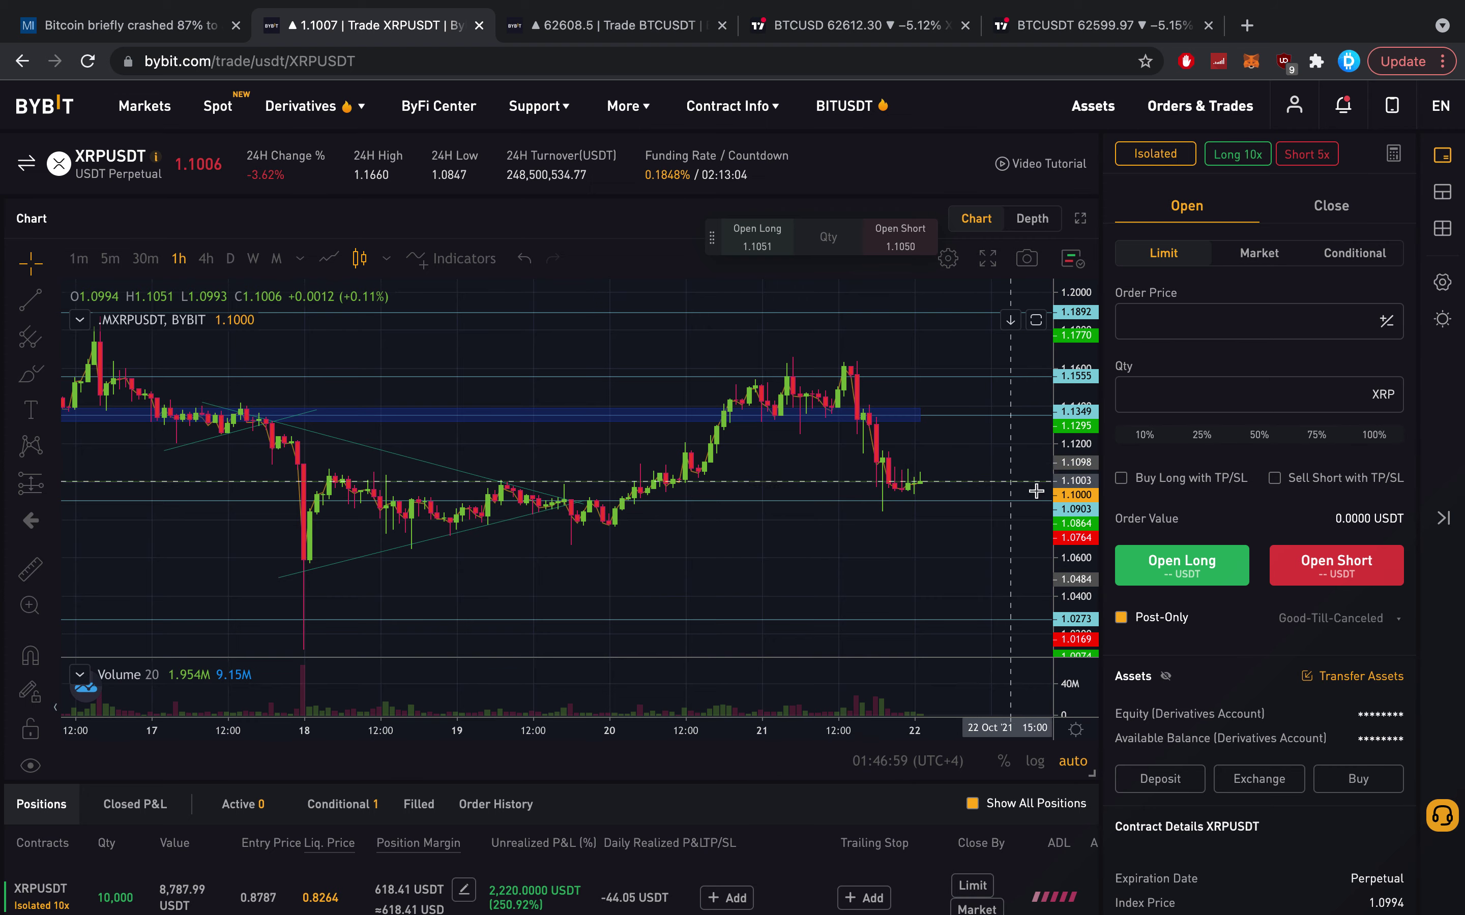
scroll(1108, 507, "down", 1)
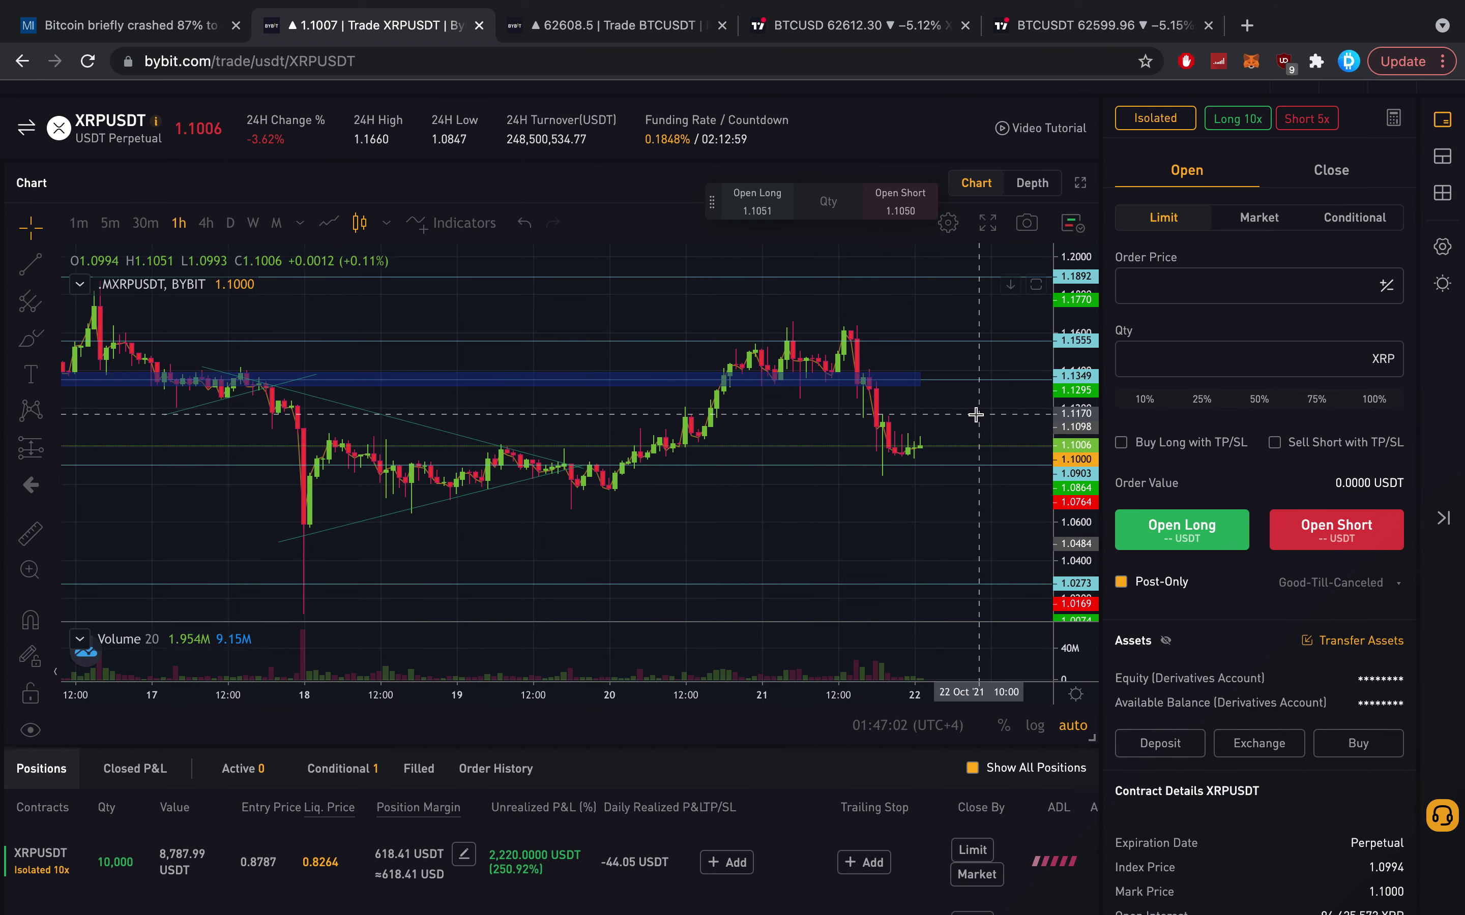
left_click(579, 42)
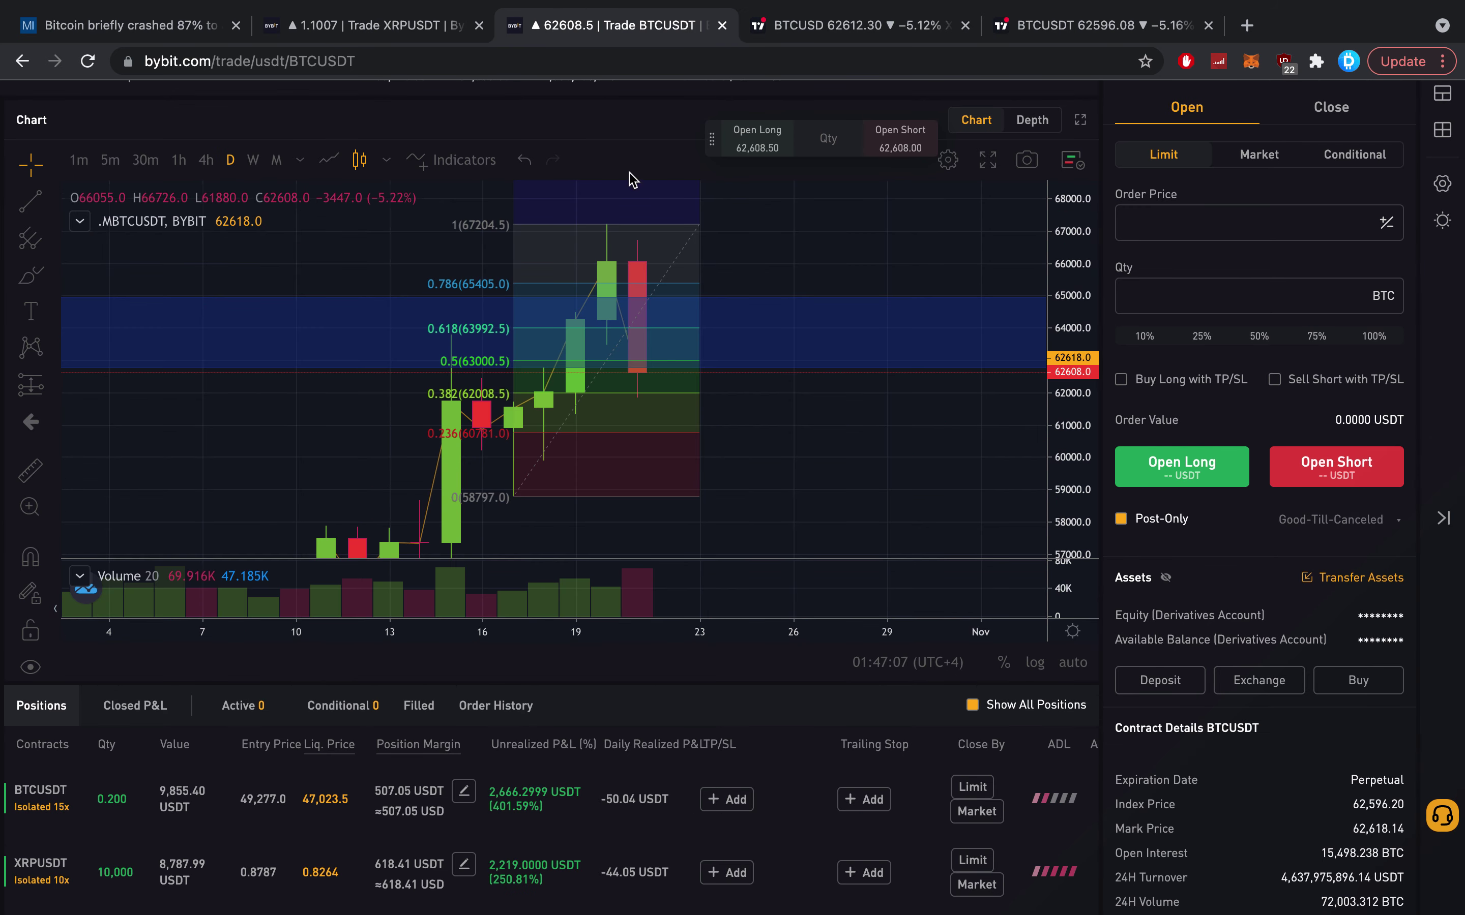
- Show the XRP multichart layout and compress the Bitcoin/USD price scale to about 48000–80000
left_click(822, 27)
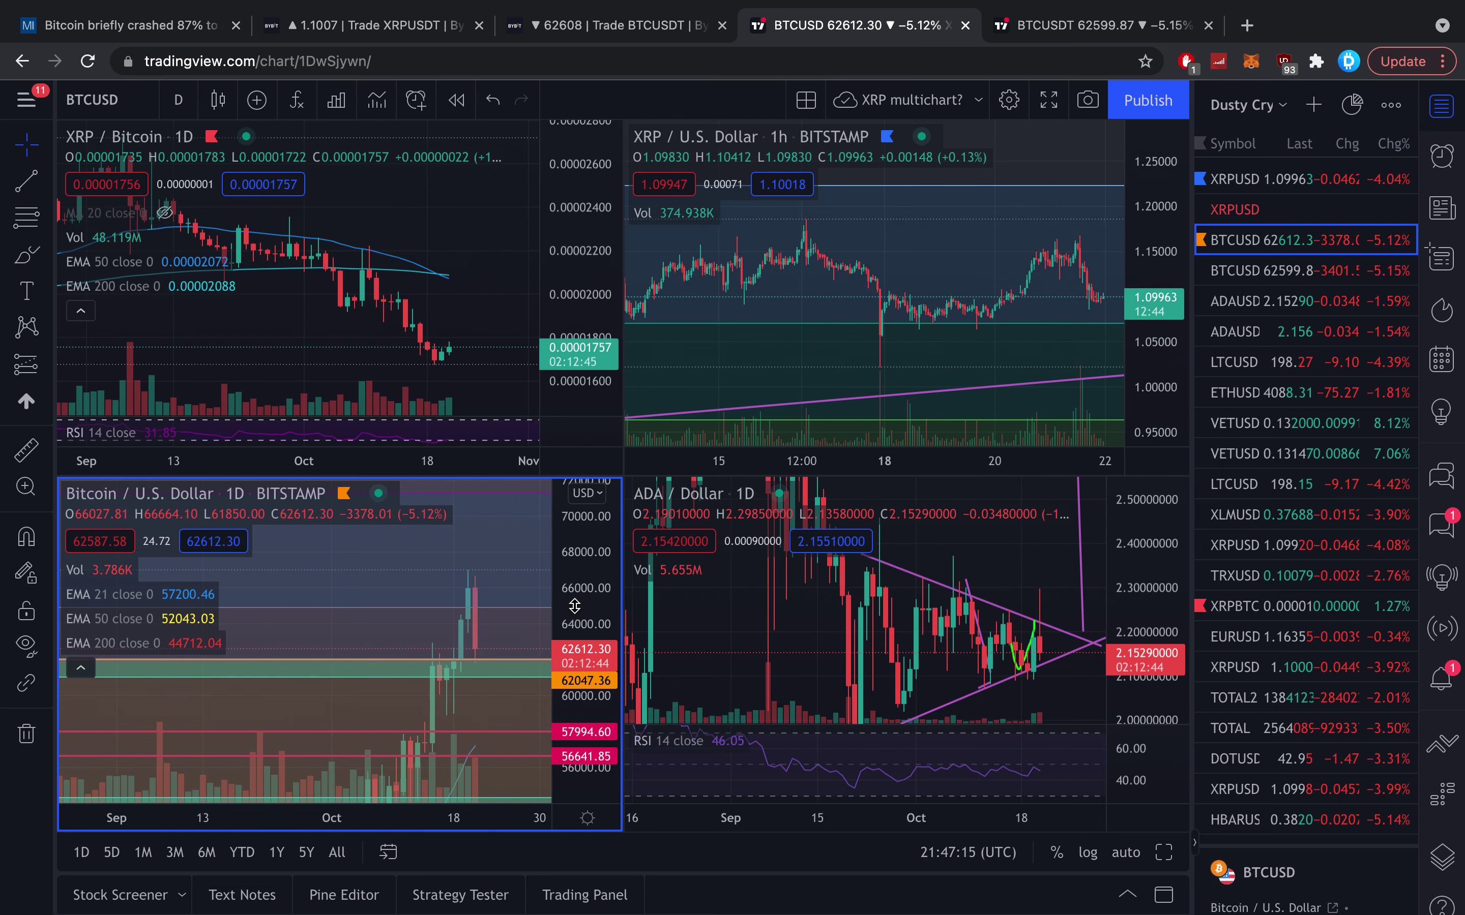
mouse_move(575, 668)
left_mouse_down()
mouse_move(575, 733)
mouse_move(574, 696)
left_mouse_up()
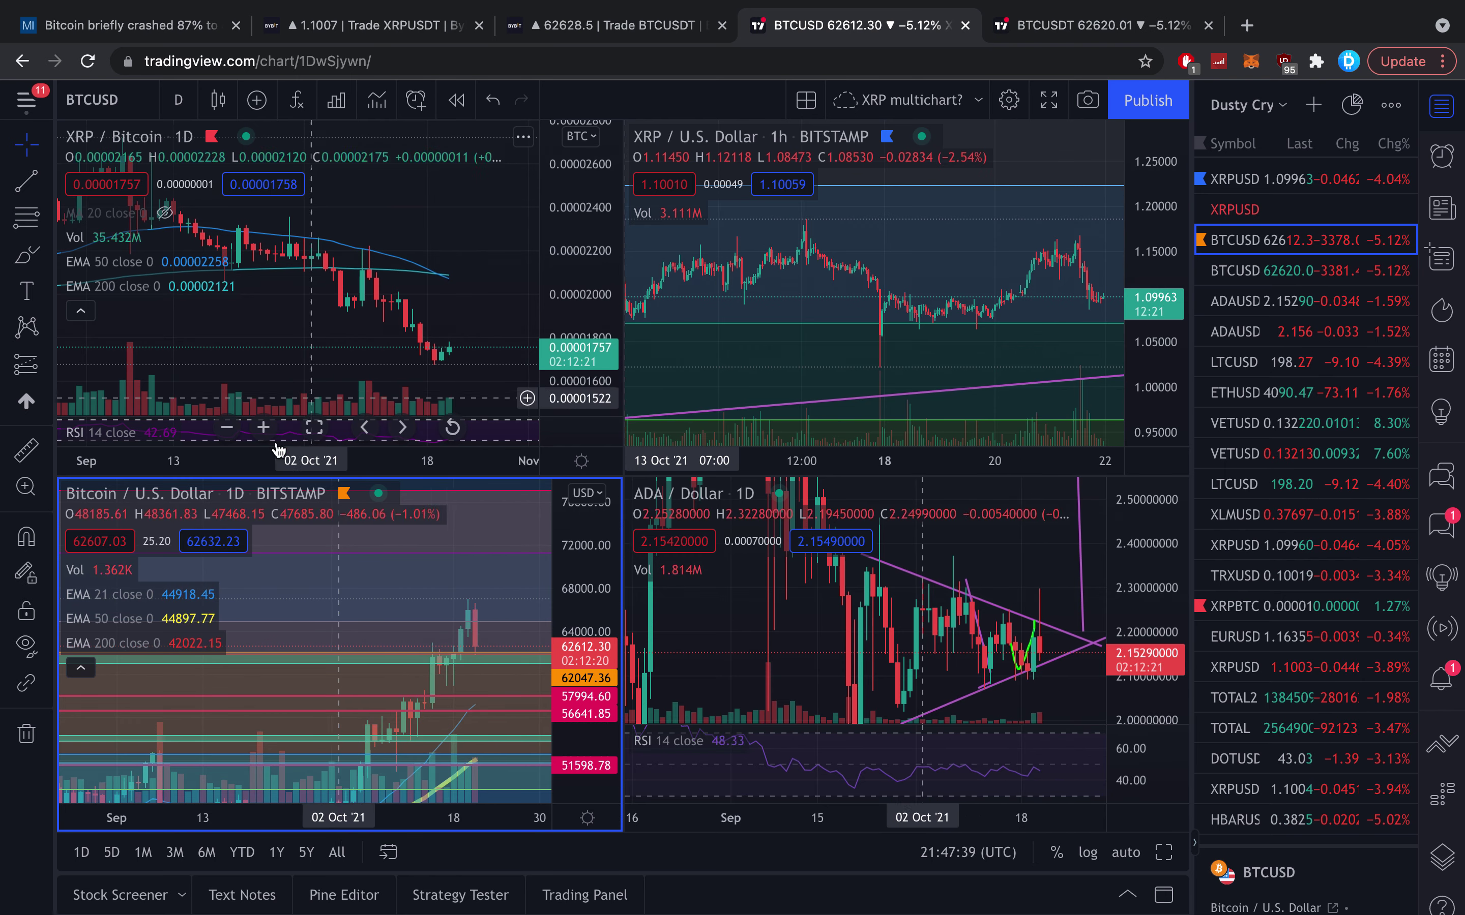
- Pan XRP/Bitcoin back to May, compress its price scale, and pan the ADA/Dollar chart
left_click_drag(273, 460, 474, 371)
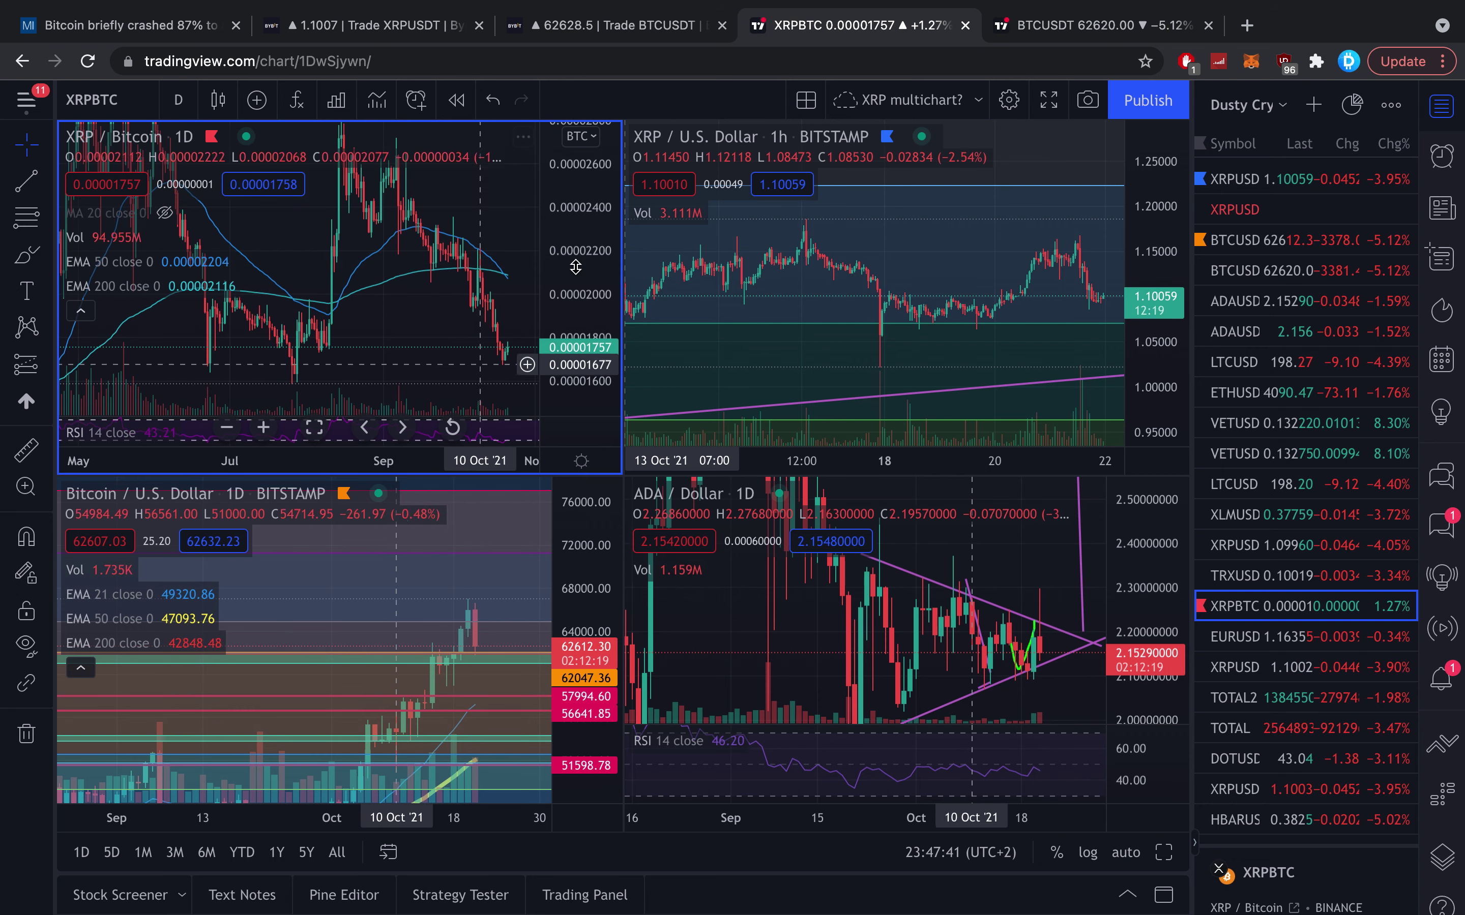
left_click_drag(575, 267, 575, 284)
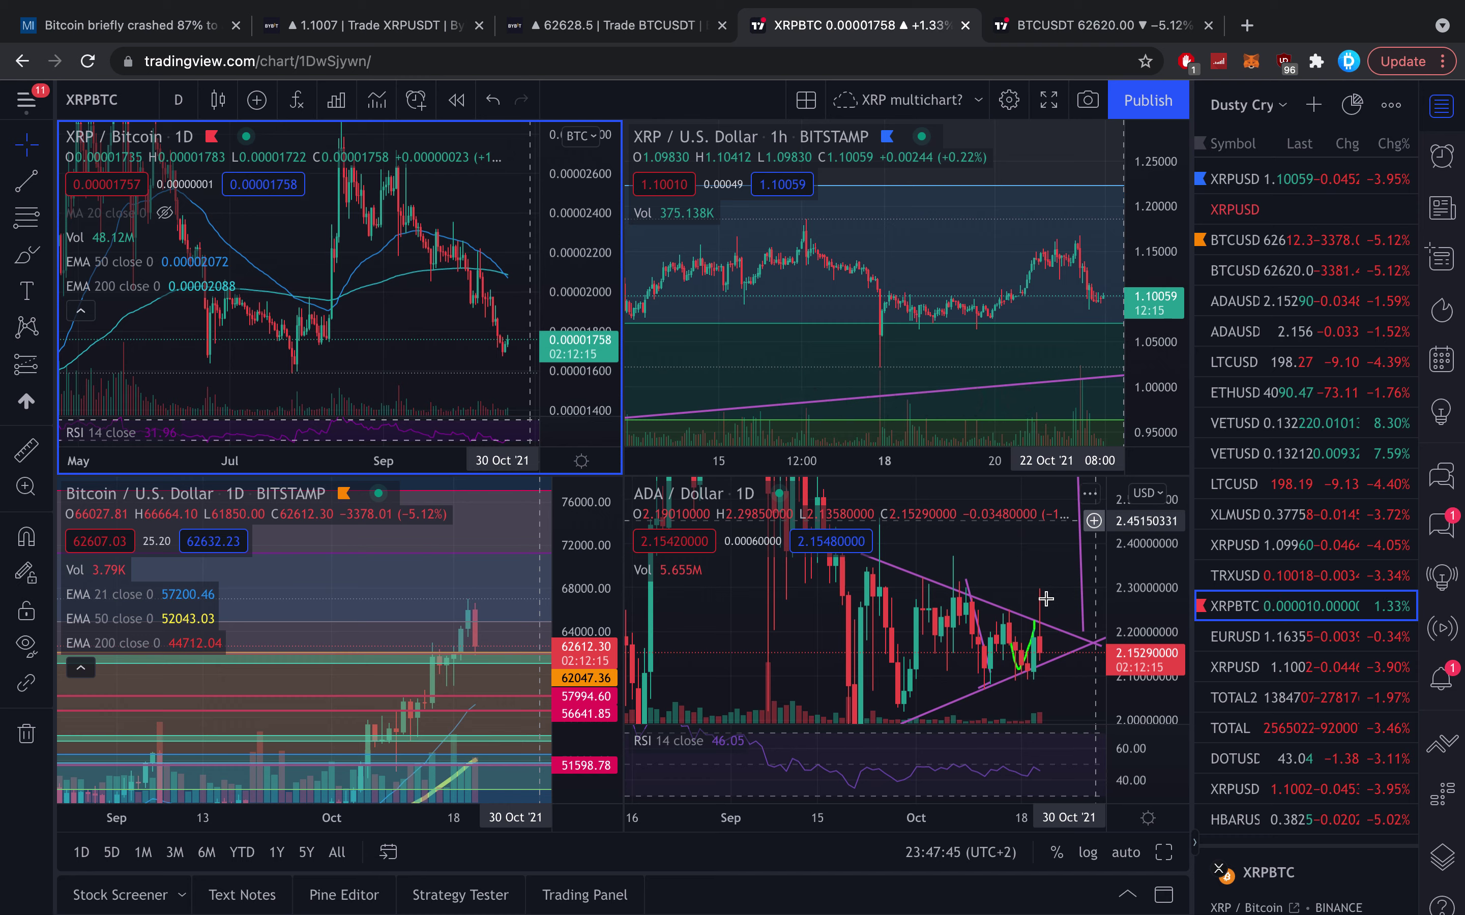
left_click_drag(1005, 566, 982, 541)
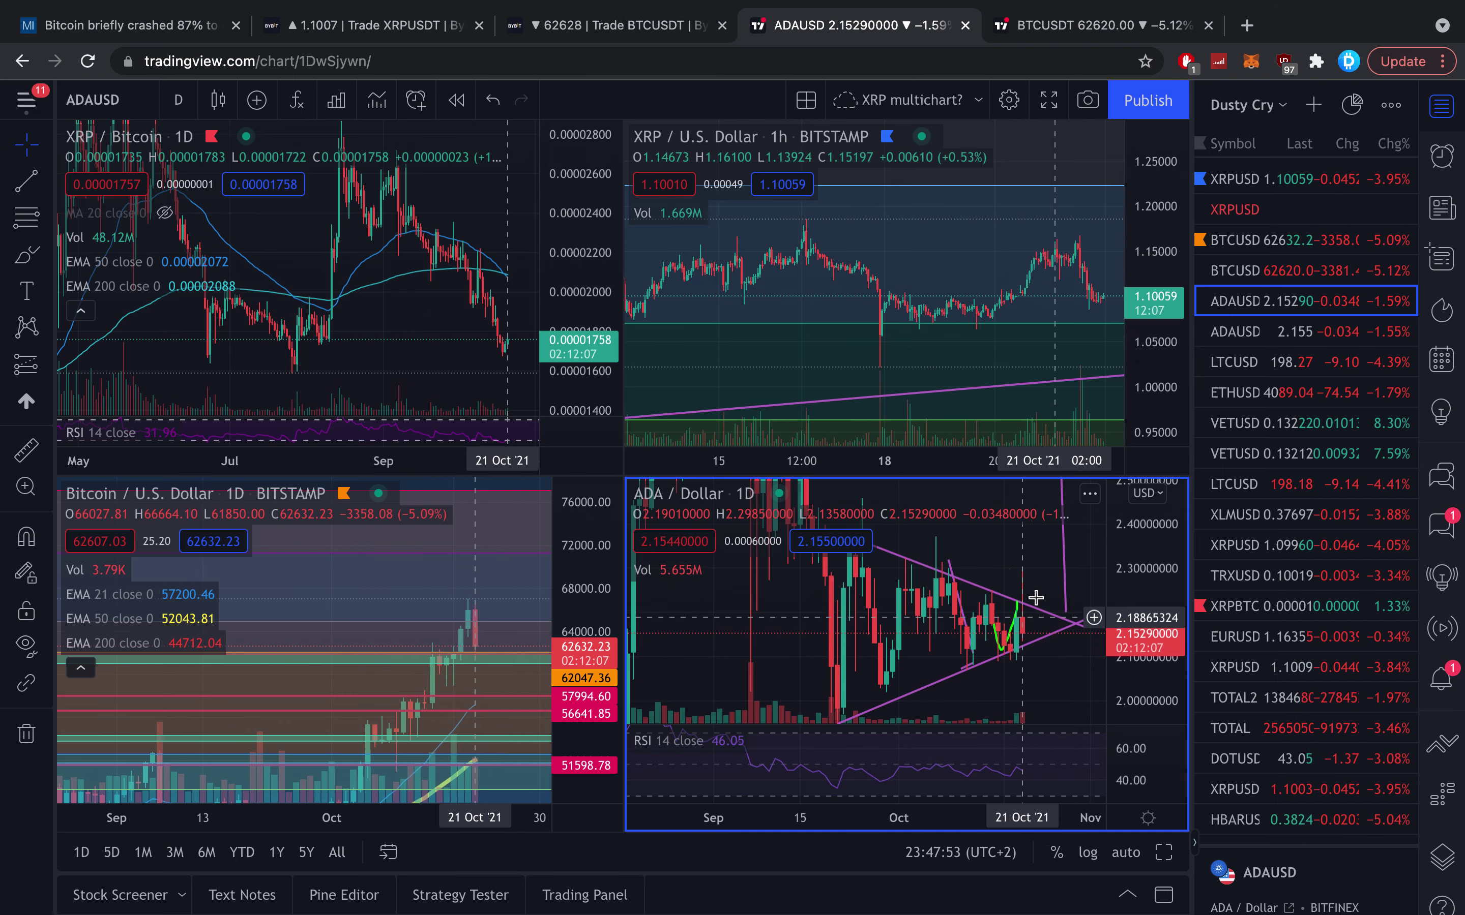
left_click_drag(1036, 560, 1034, 617)
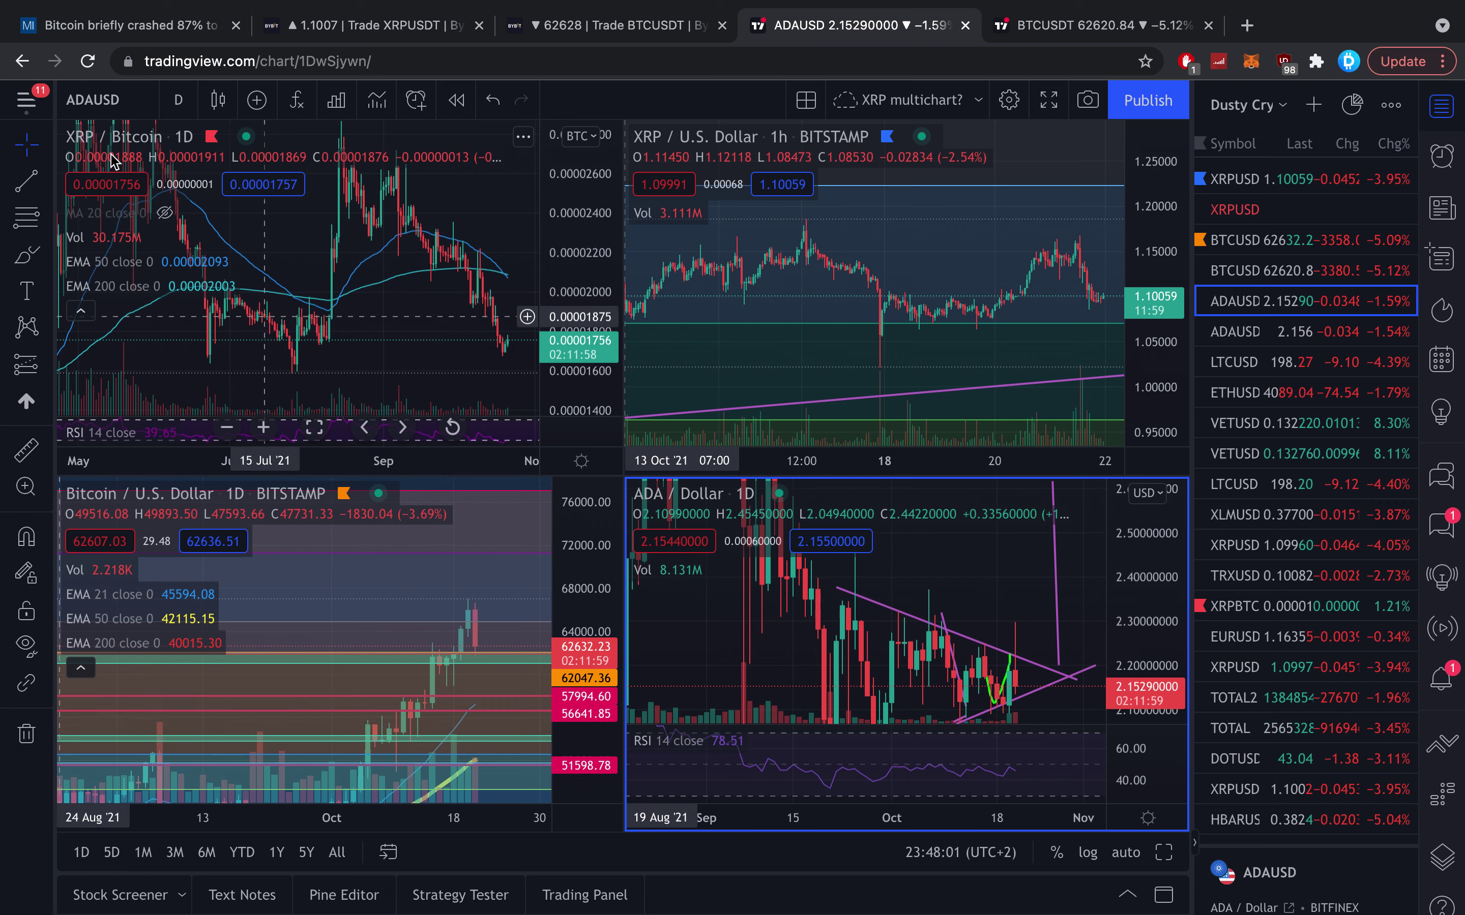
- Pan the XRP/Bitcoin chart to earlier and recent months, then activate the XRP/USD hourly chart
left_click(491, 260)
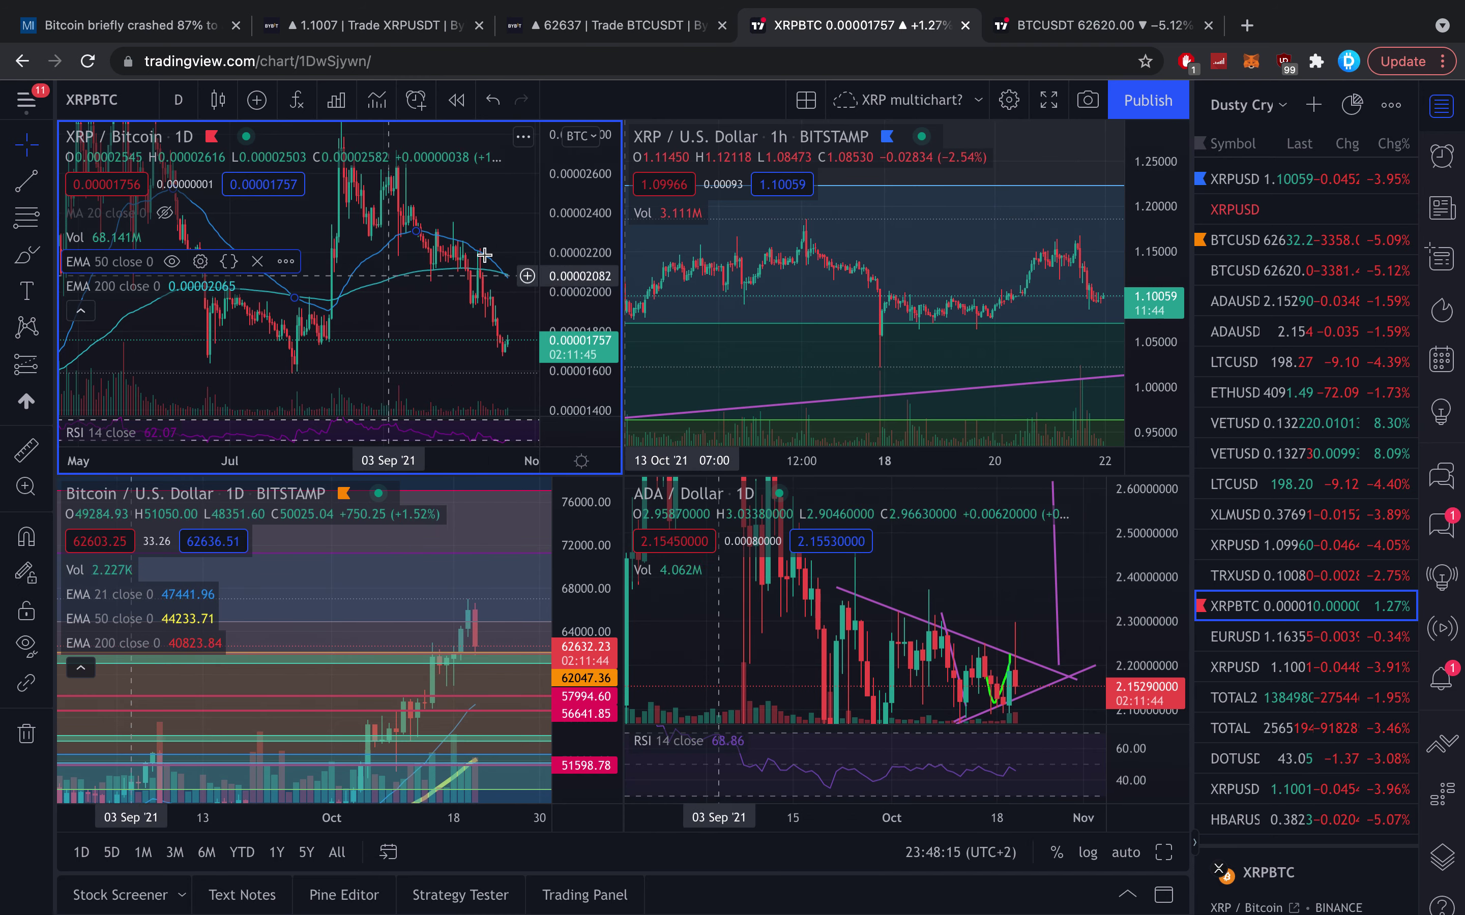
left_click_drag(372, 269, 394, 307)
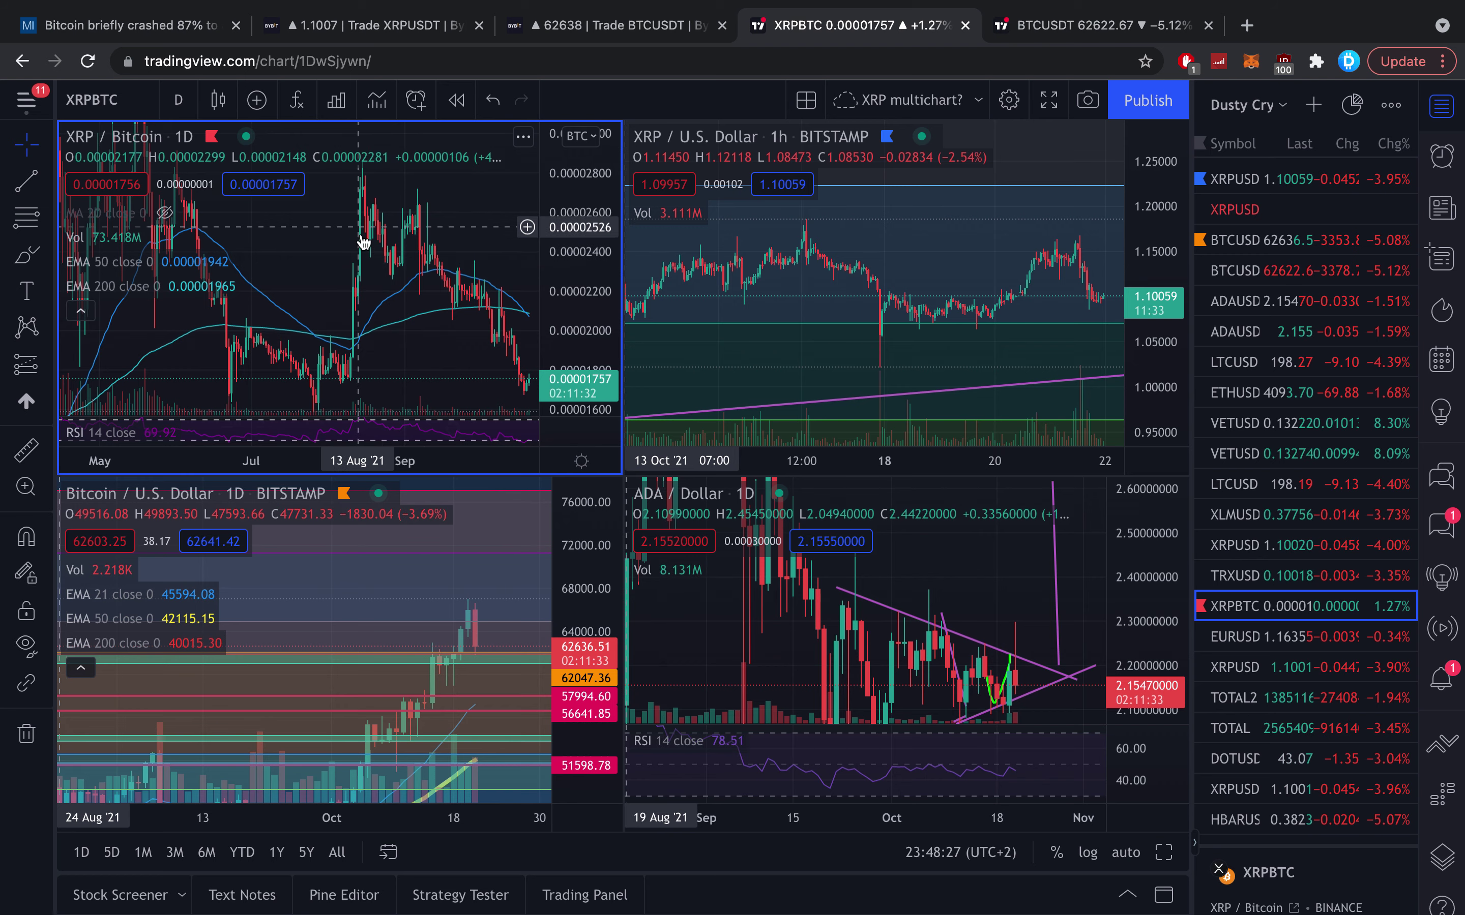
left_click_drag(424, 219, 374, 216)
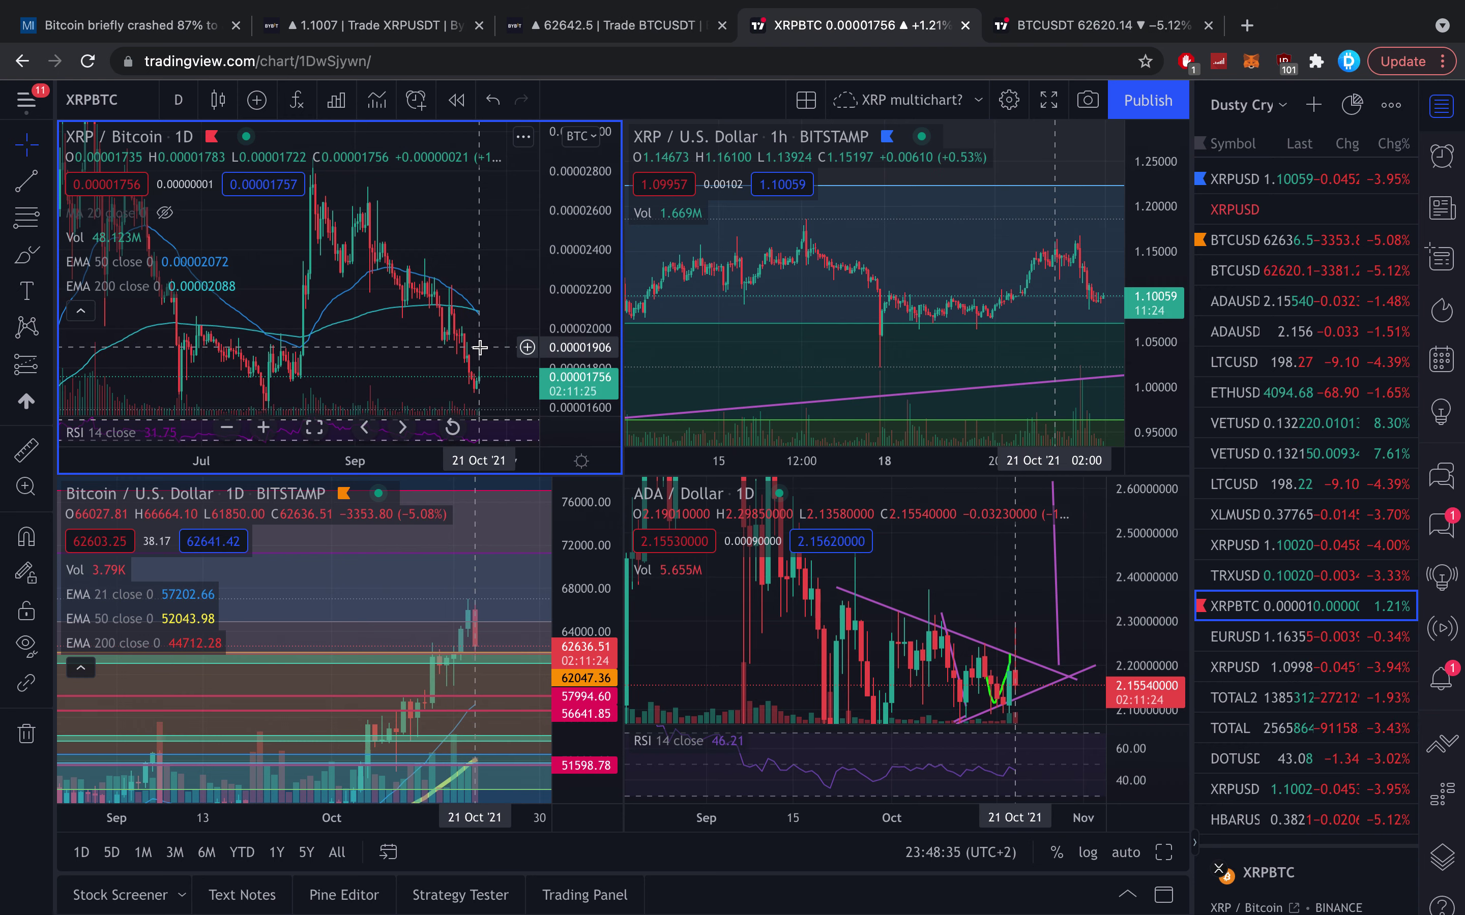
left_click(1140, 280)
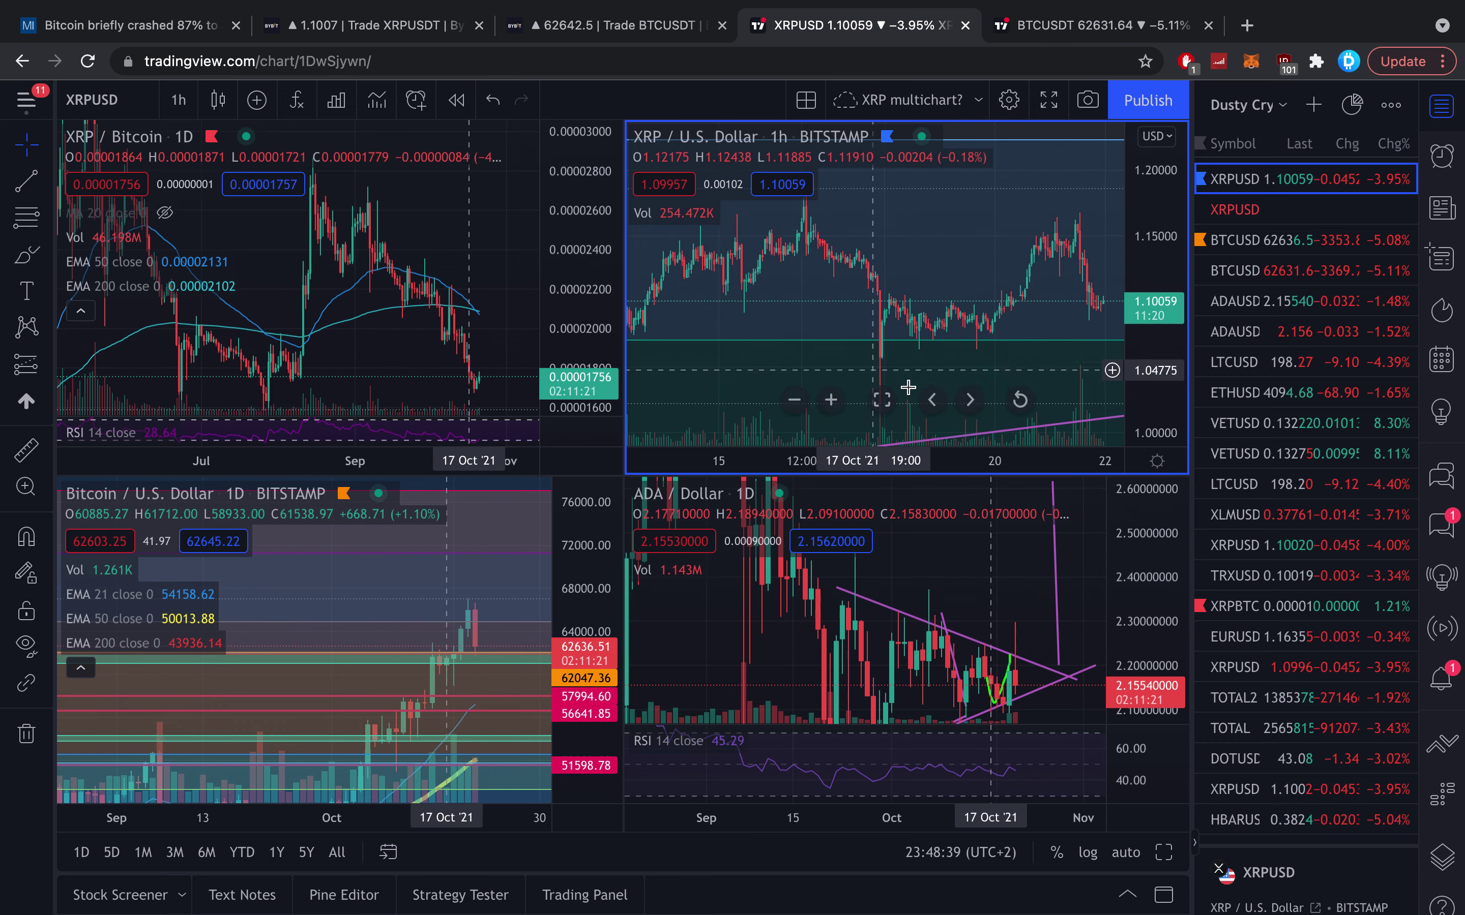
- Maximize XRP/USD hourly, auto-fit its price scale, pan back to 11 Oct, and restore the grid
key("alt+Return")
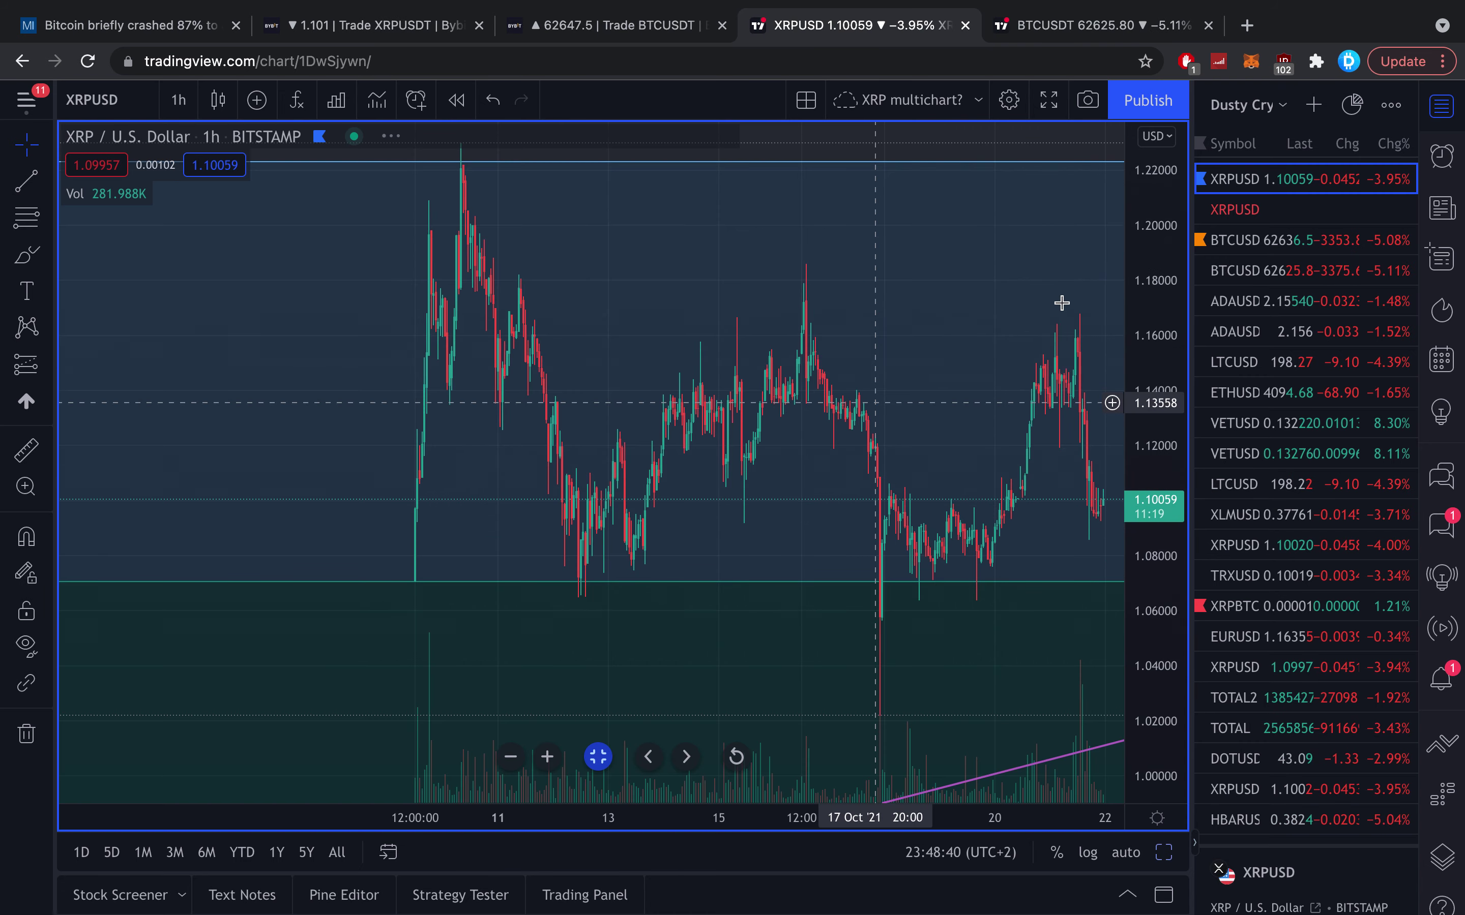
left_click_drag(1019, 301, 841, 264)
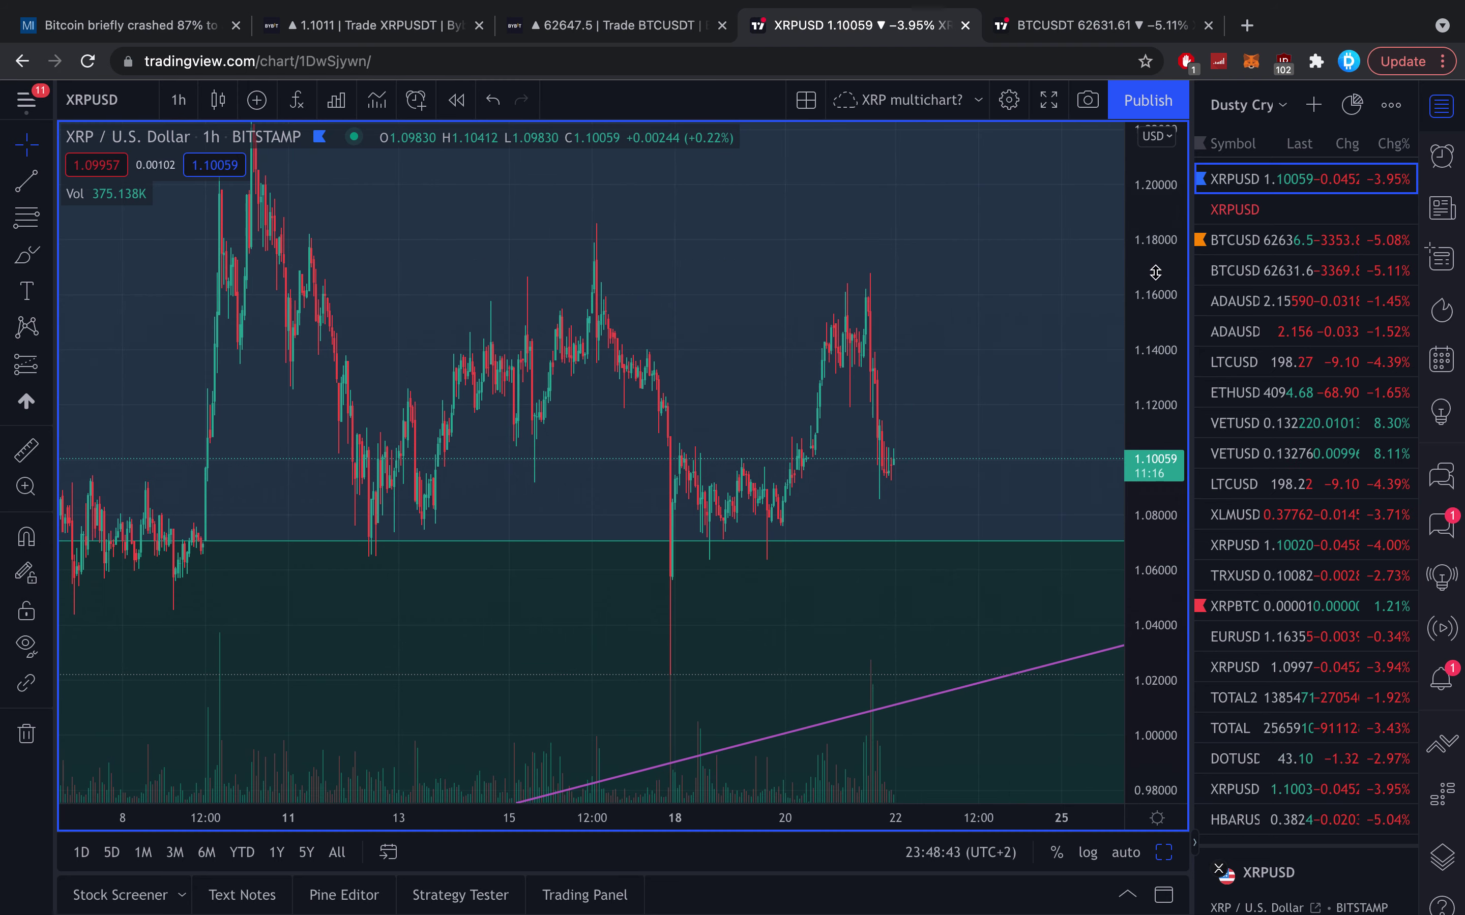
left_click(598, 757)
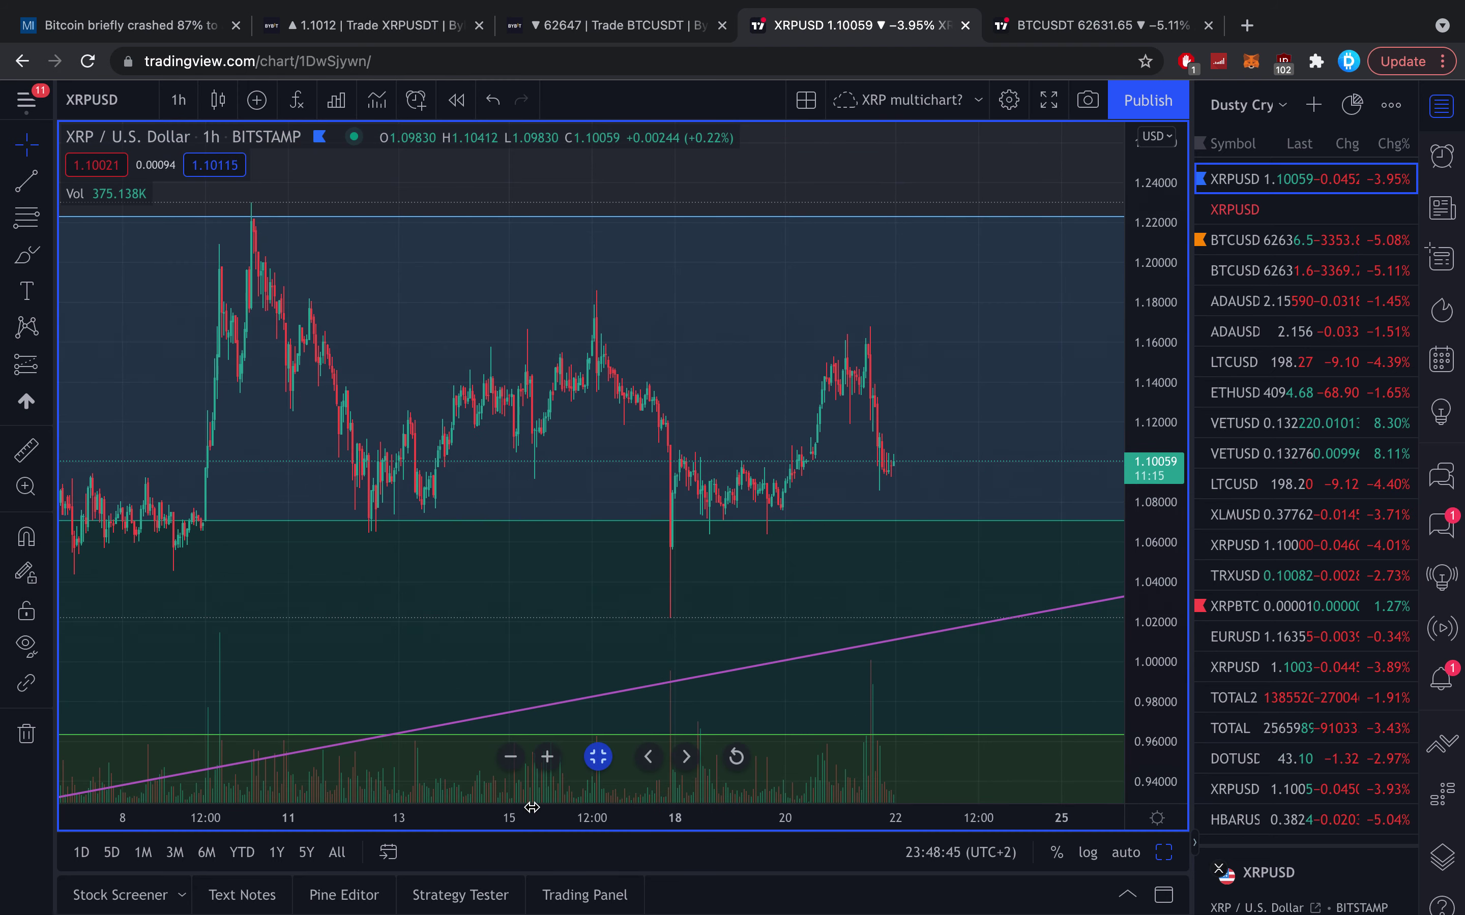
left_click_drag(652, 719, 1058, 572)
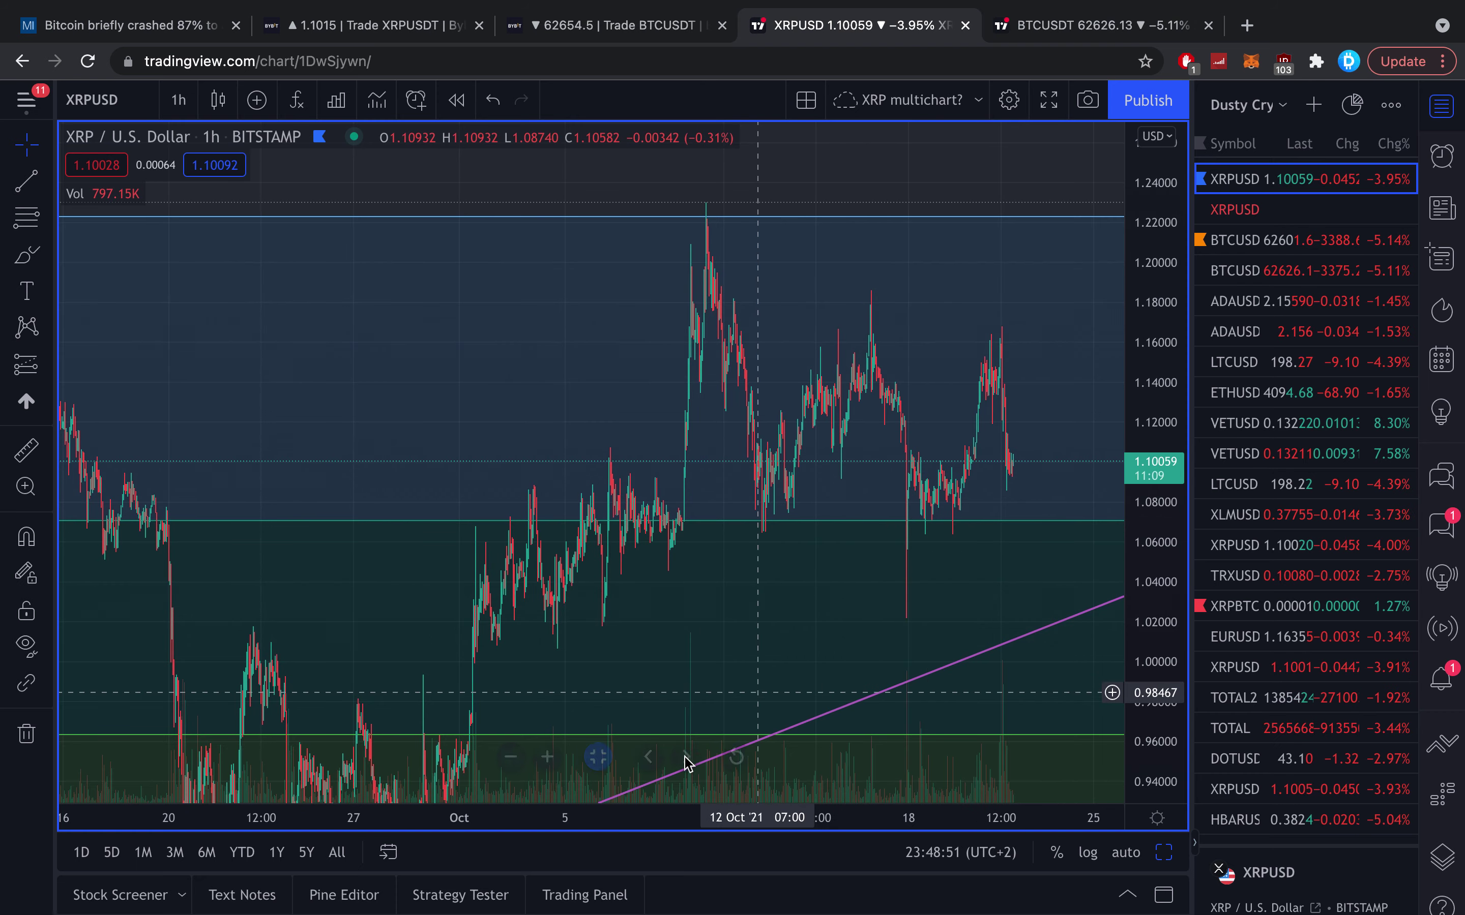
left_click(598, 757)
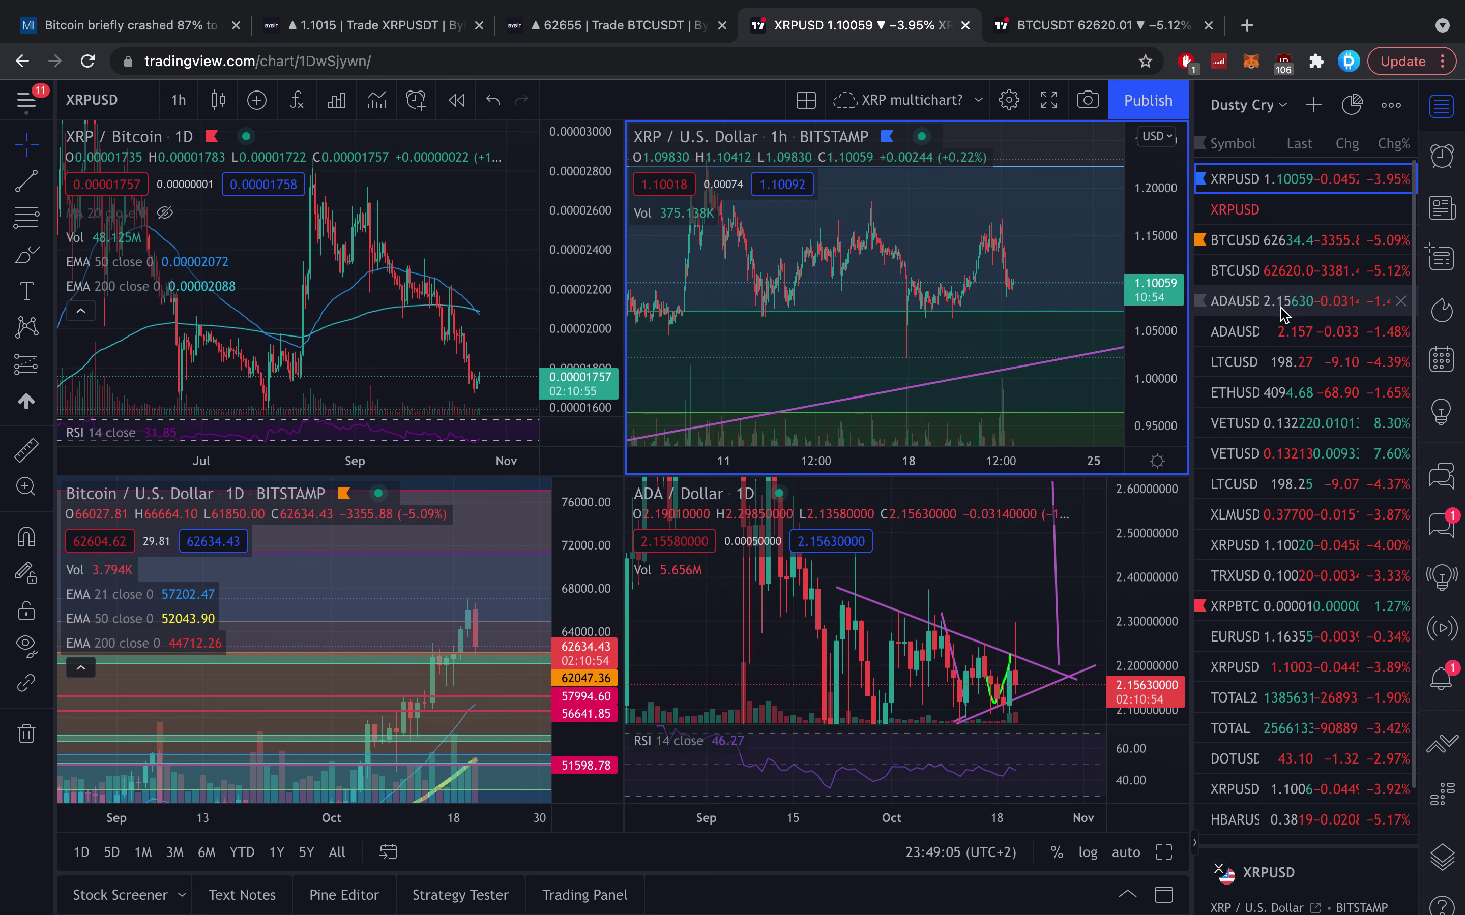
- Load Ethereum/U.S. Dollar into the top-right pane zoomed to recent days, then switch to Bybit XRPUSDT
left_click(1266, 394)
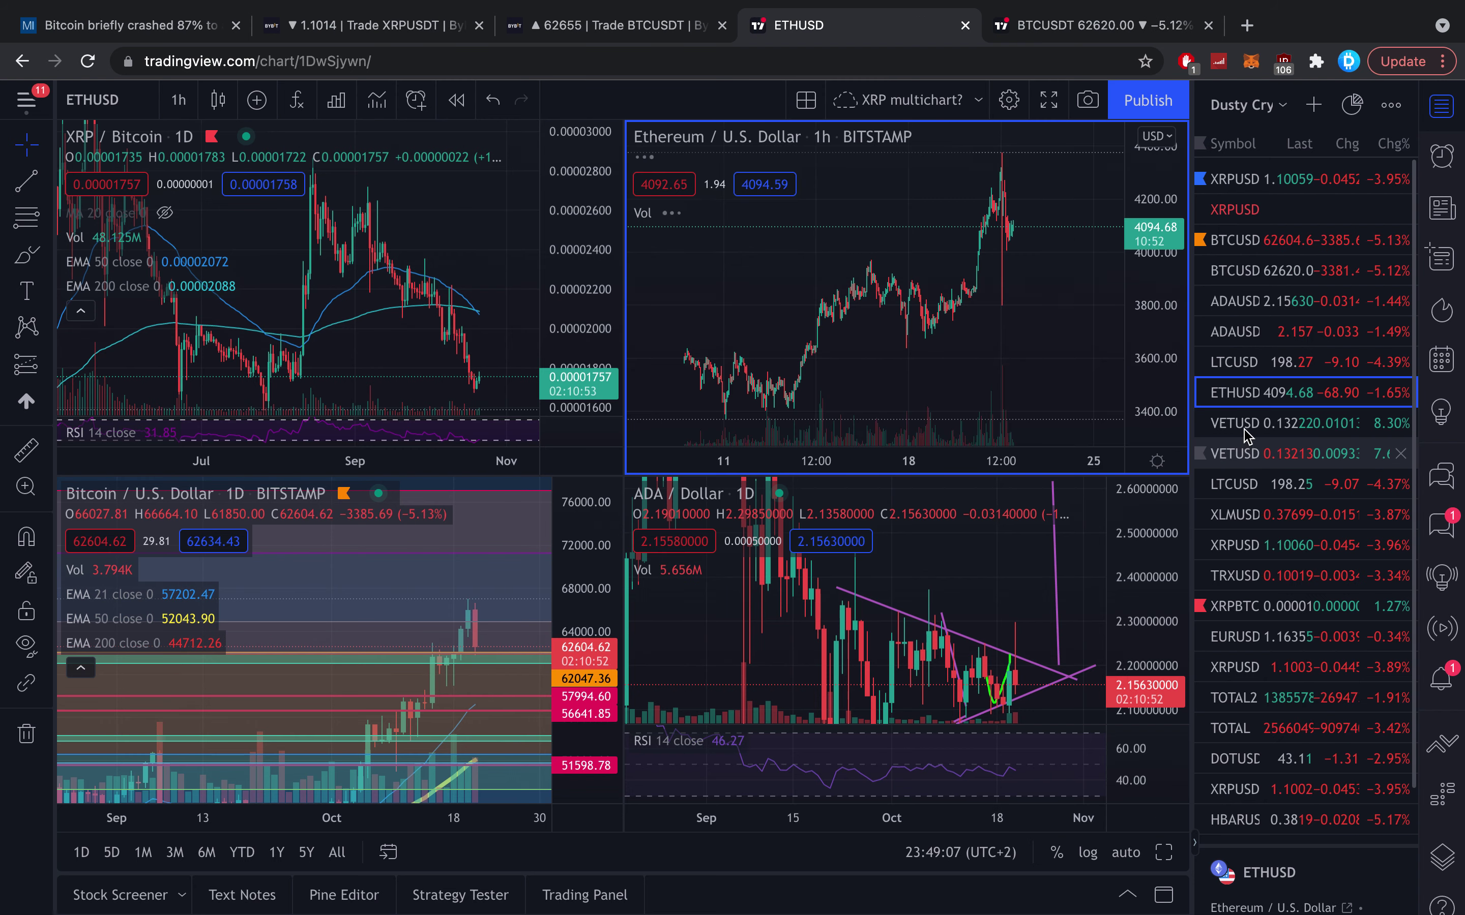
left_click_drag(1167, 232, 1166, 290)
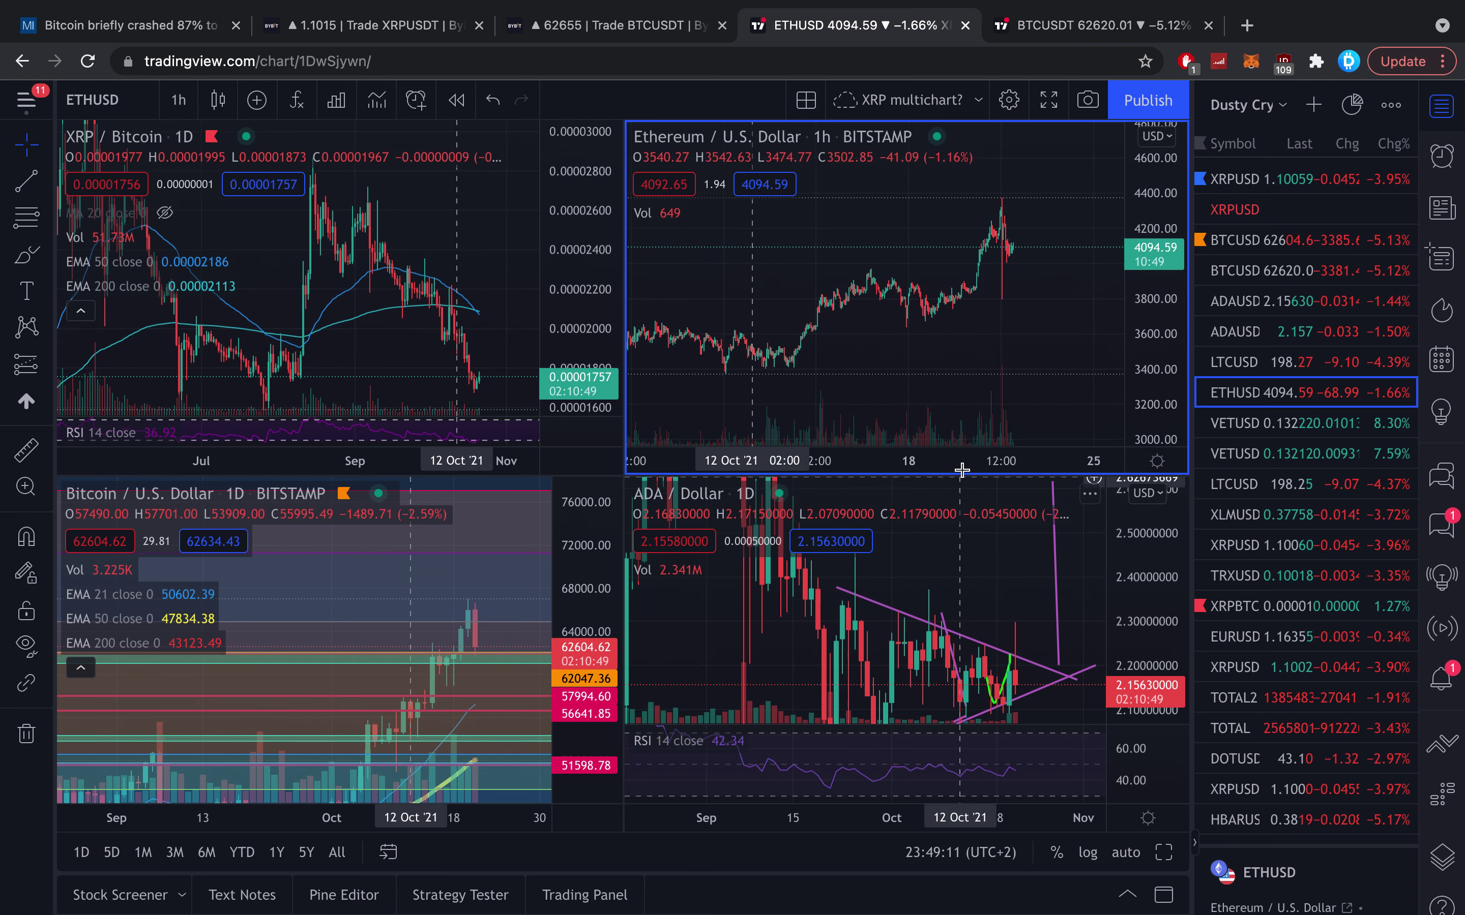
scroll(793, 387, "up", 5)
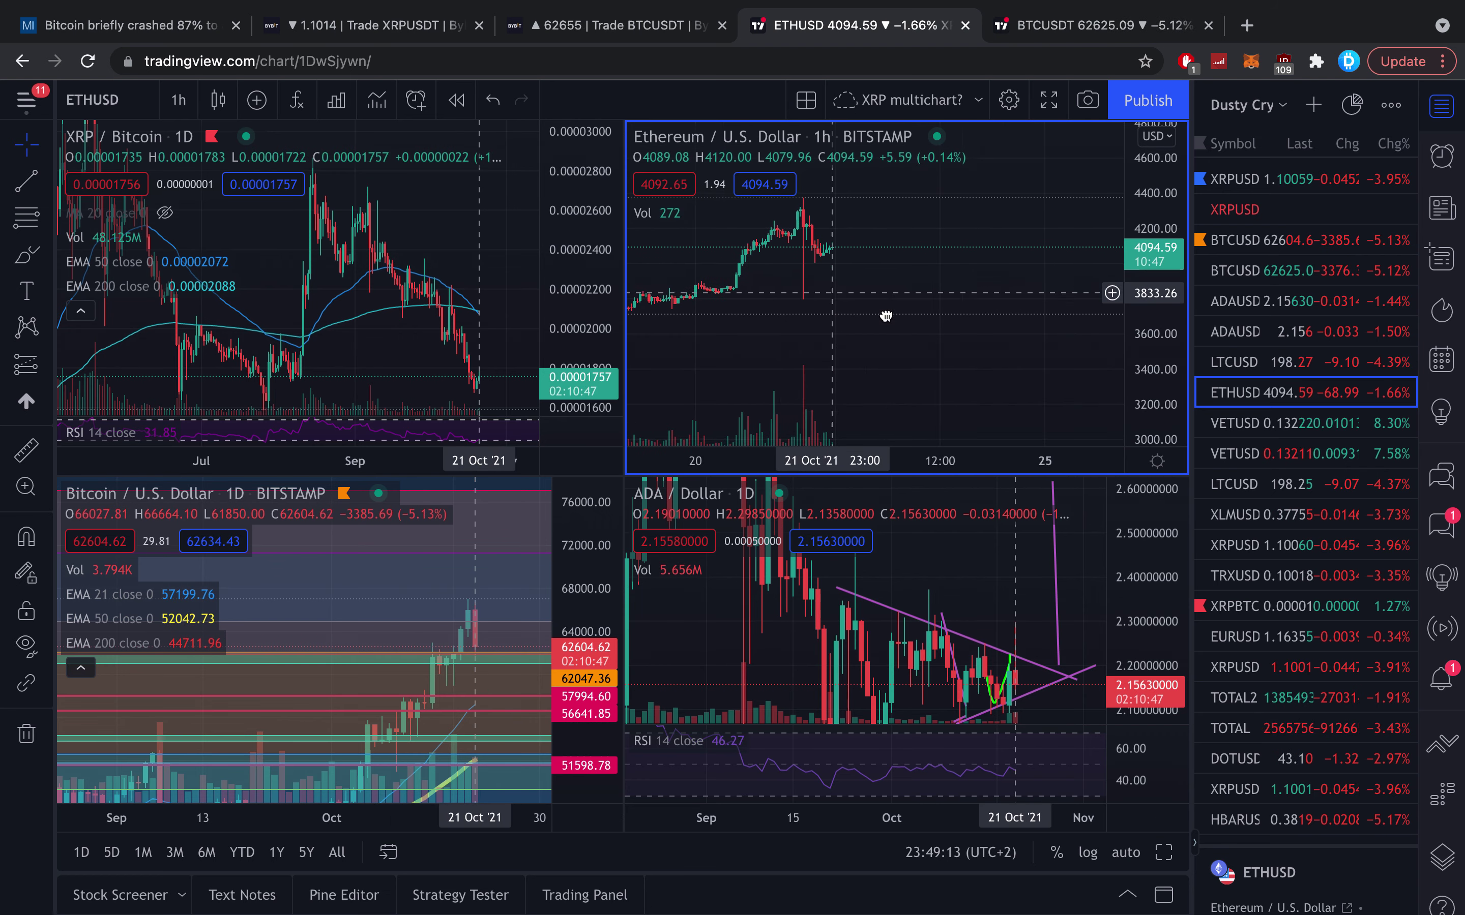
left_click_drag(834, 292, 900, 322)
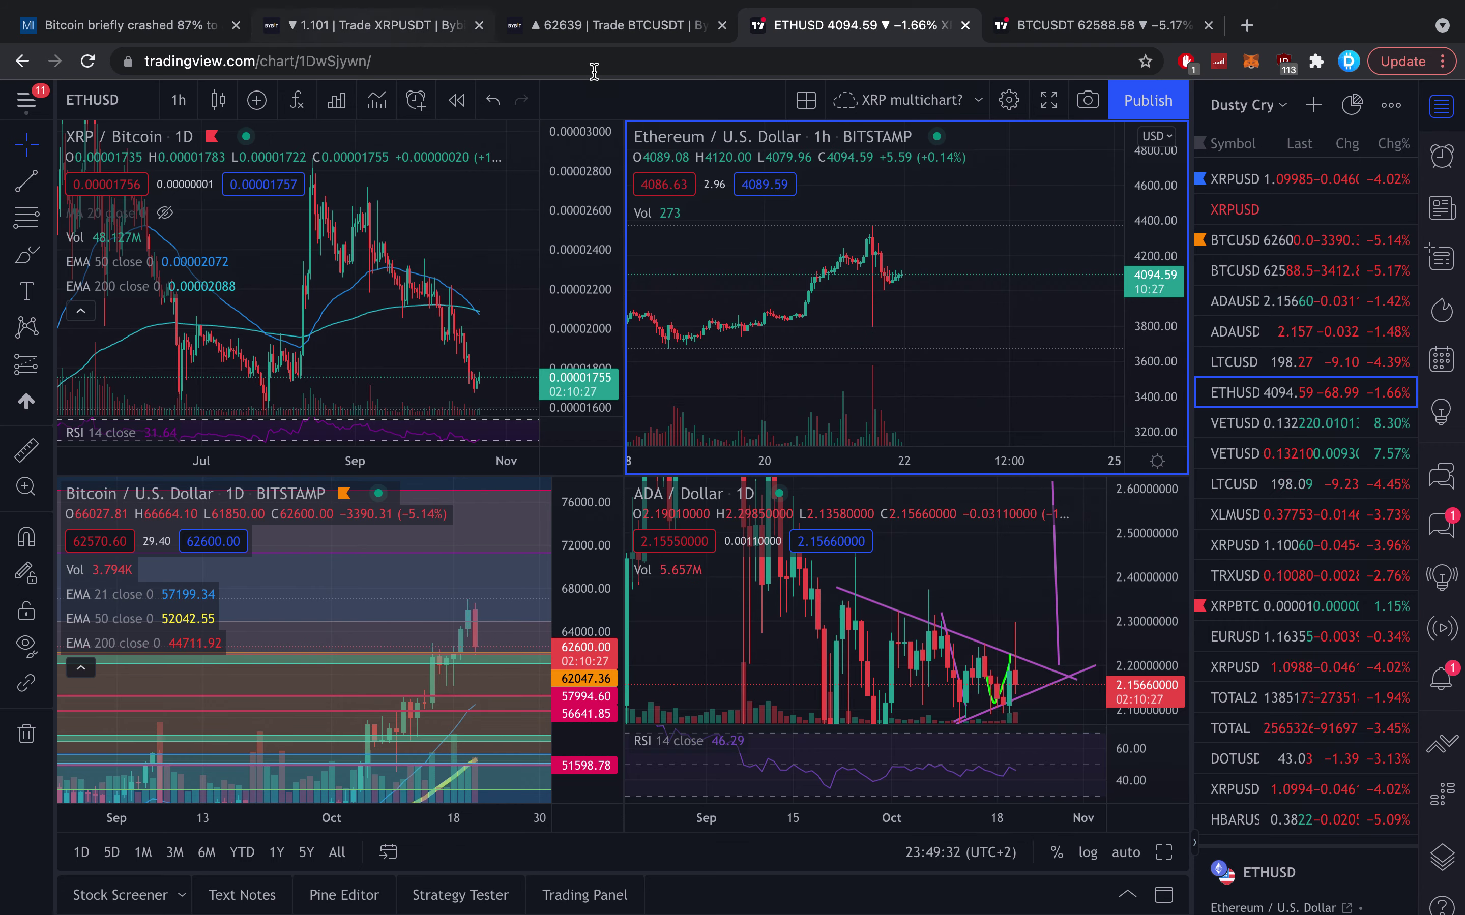
key("super+2")
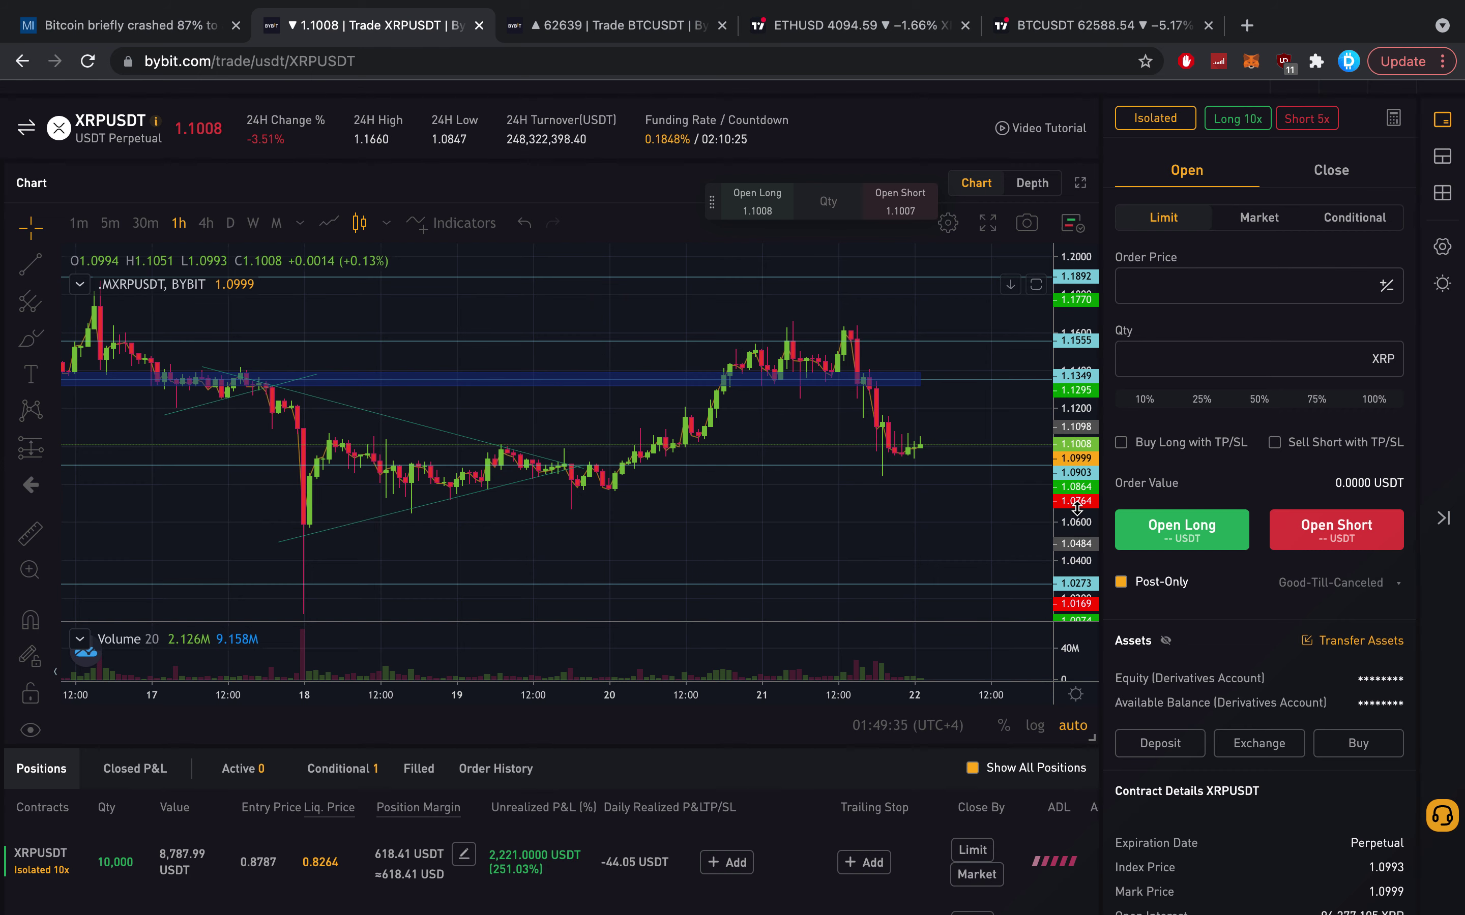
- Nudge the XRPUSDT chart earlier, then return to the BTCUSDT daily Fibonacci chart
left_click_drag(1004, 494, 980, 464)
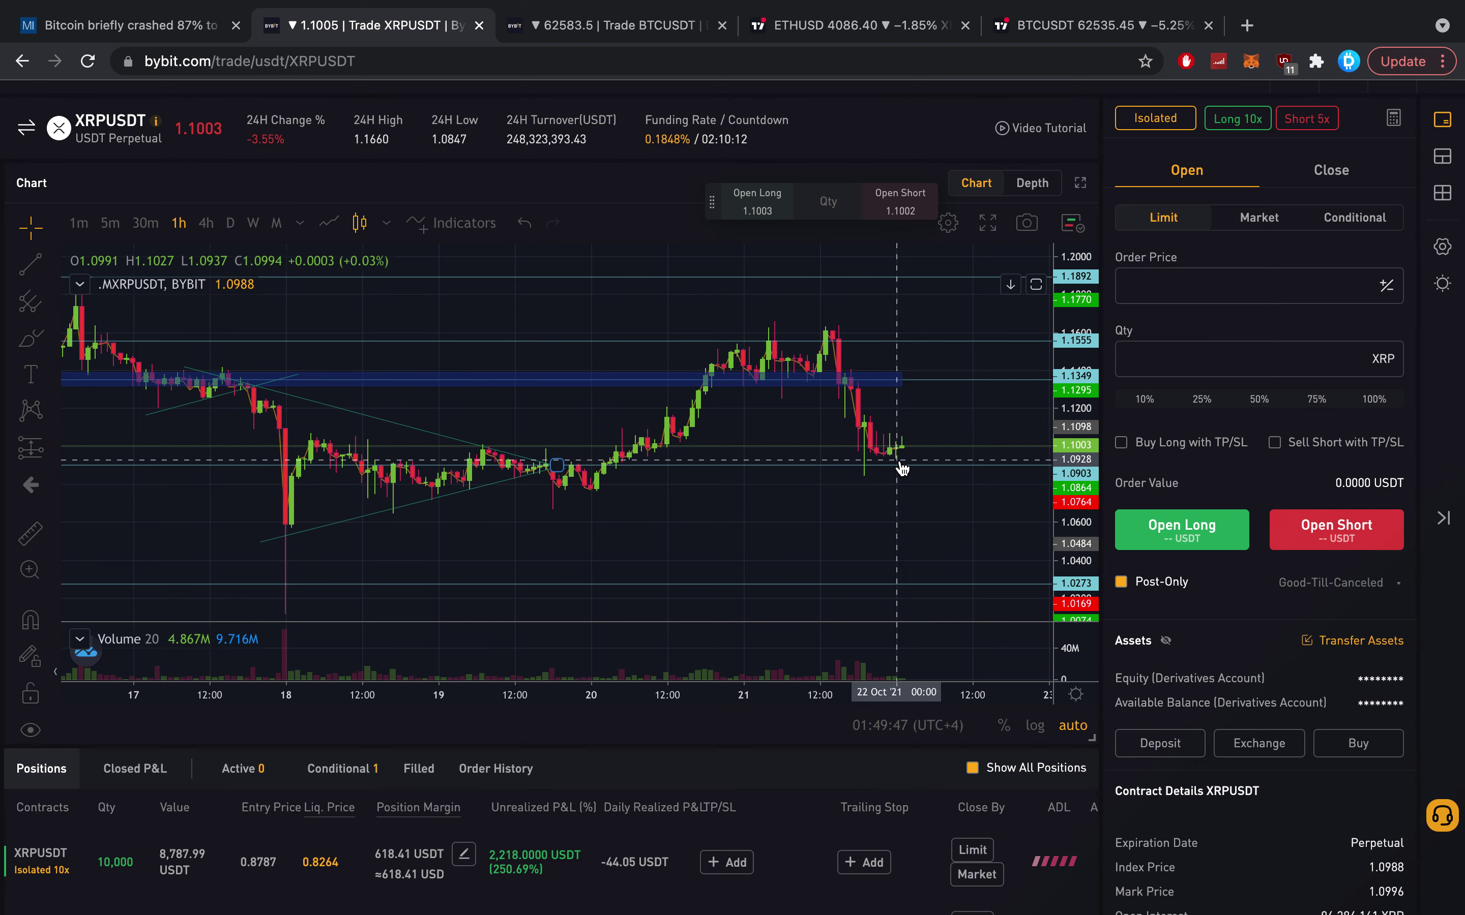
left_click(613, 33)
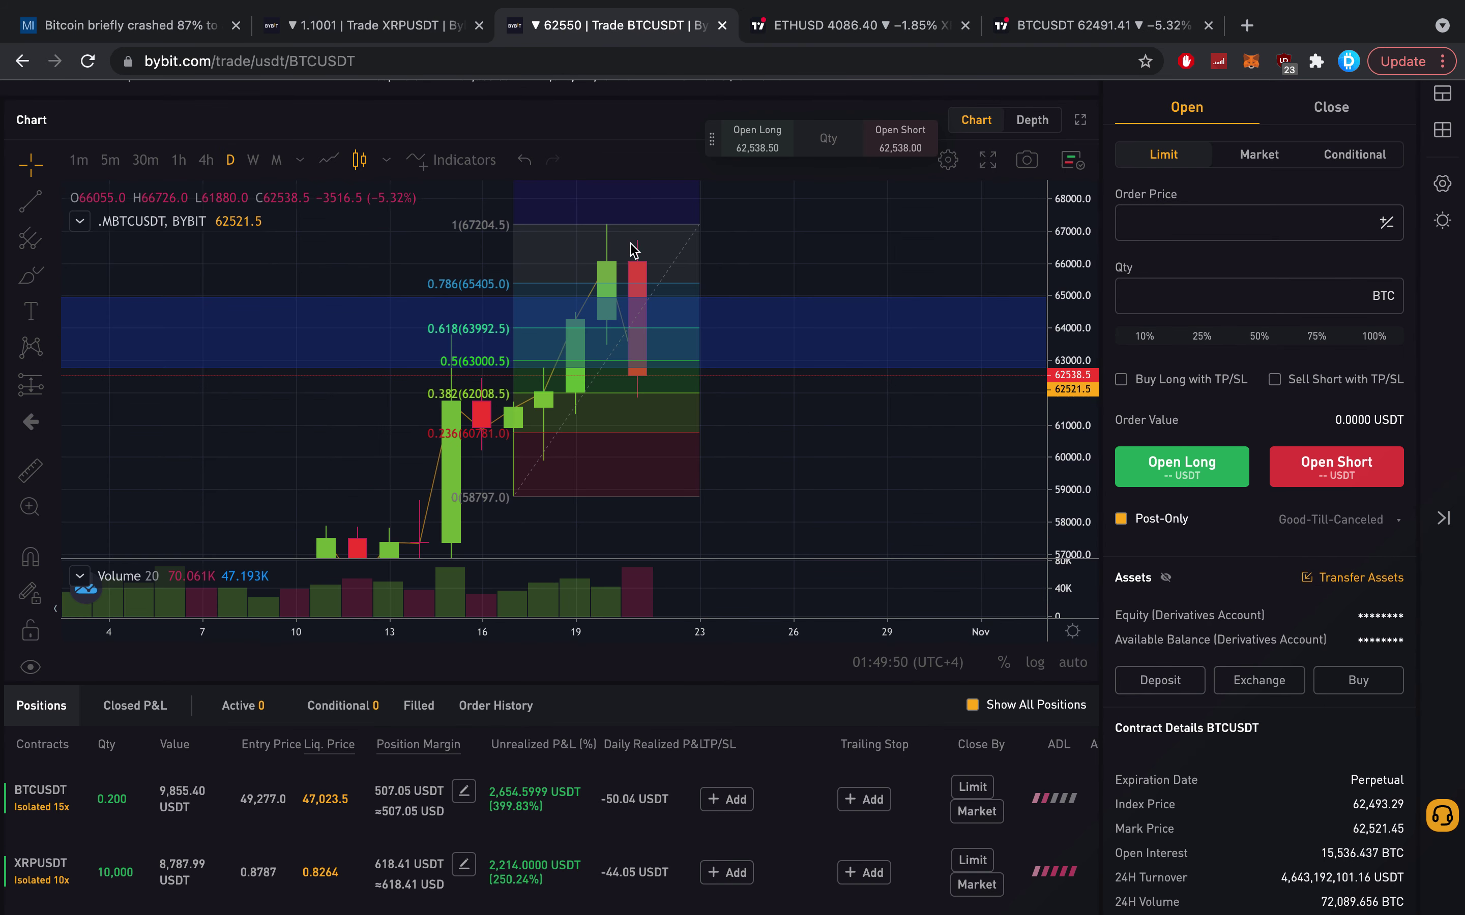